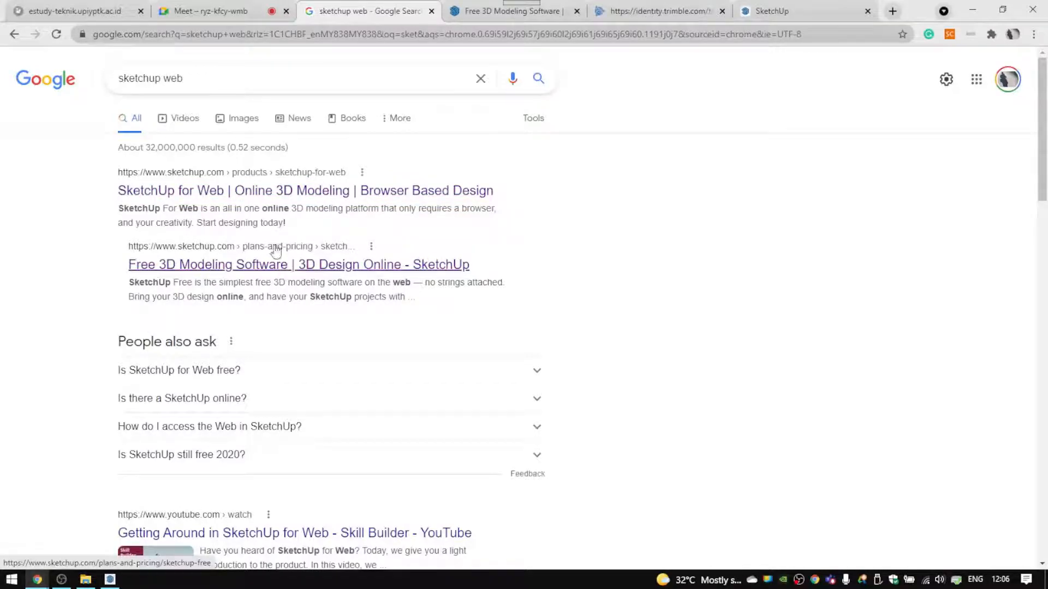
Step: Admit the waiting participant to the Google Meet call and return to the SketchUp Free plan page
click(470, 16)
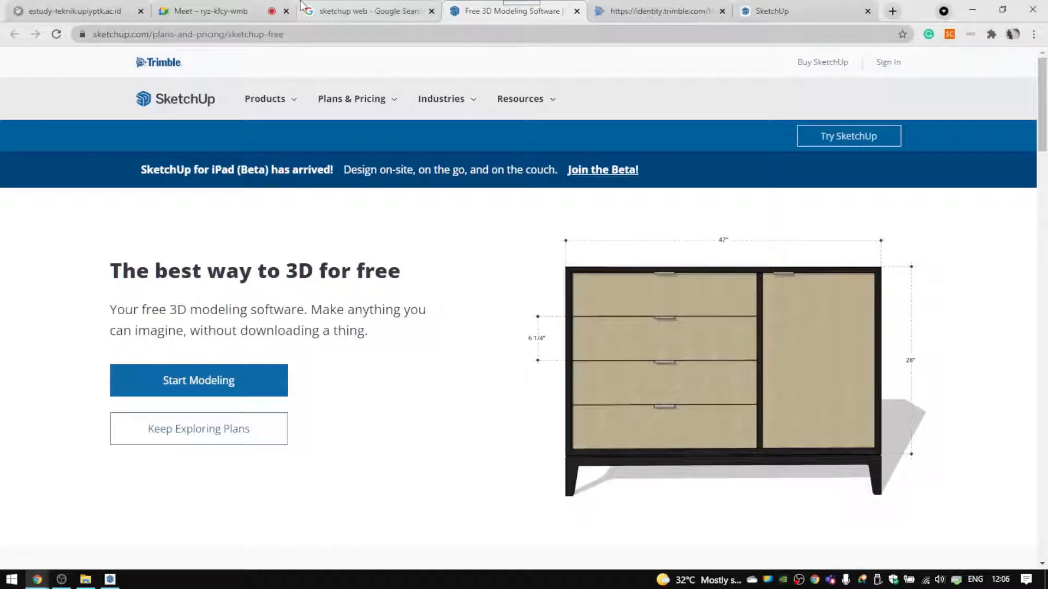
click(213, 11)
click(658, 127)
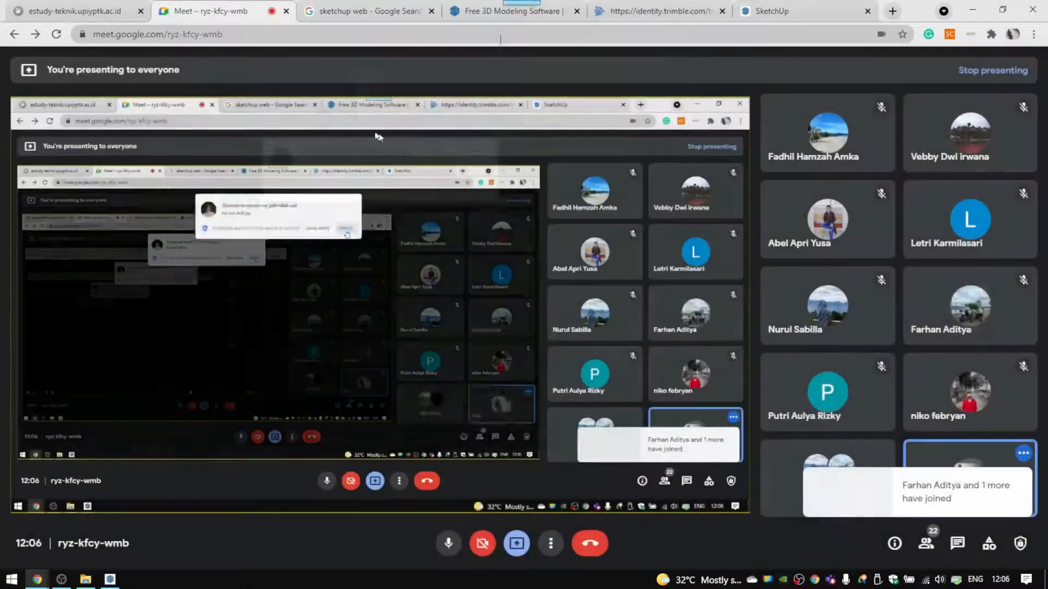
click(486, 12)
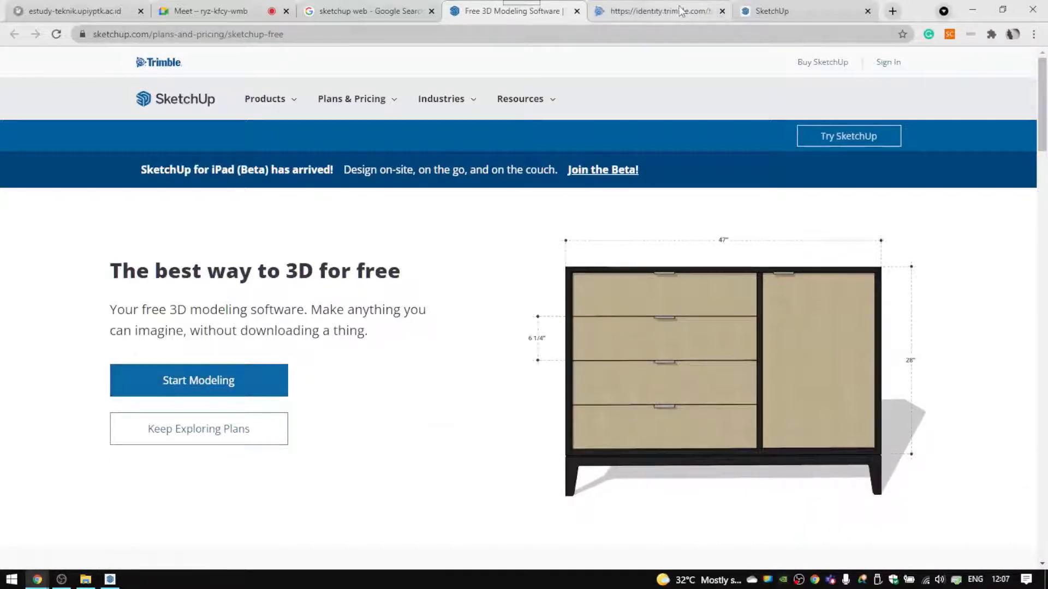
Step: View the Trimble sign-in page in its own browser window, dismiss its cookie notice, and return to the main browser window
drag(680, 9, 759, 74)
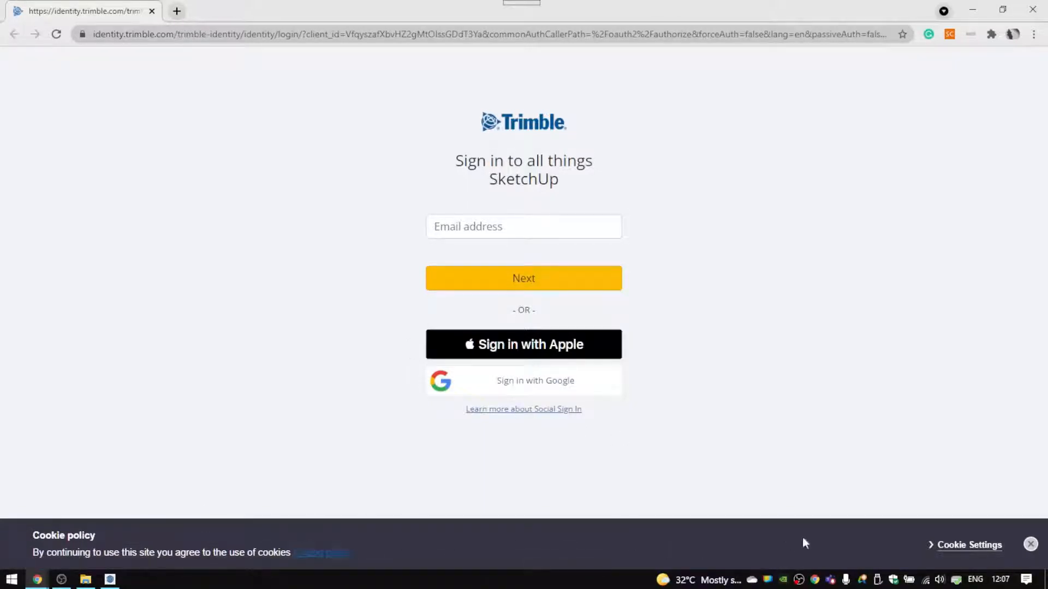
click(1030, 545)
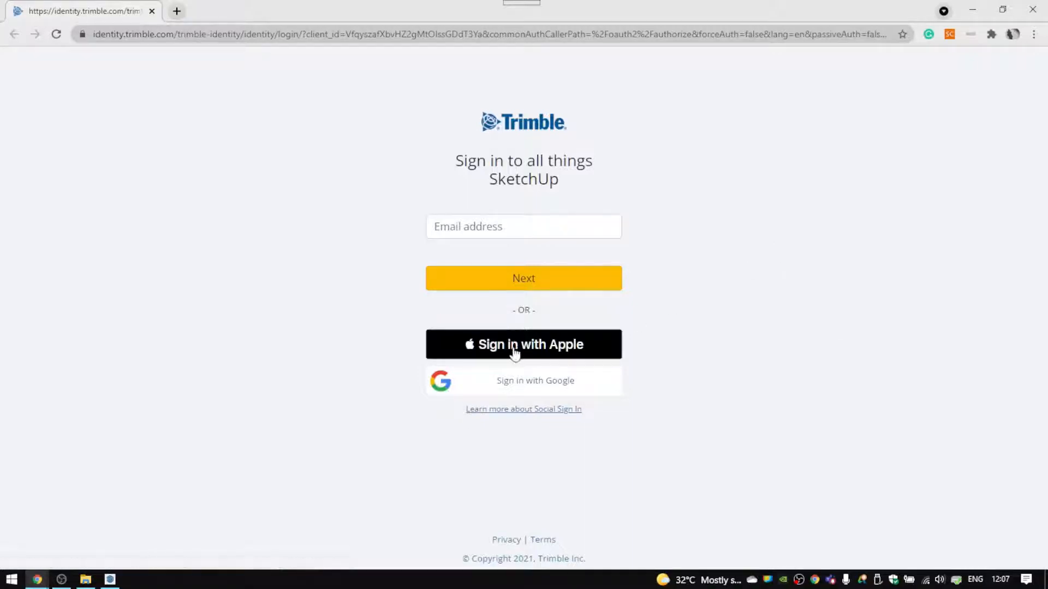
mouse_move(37, 579)
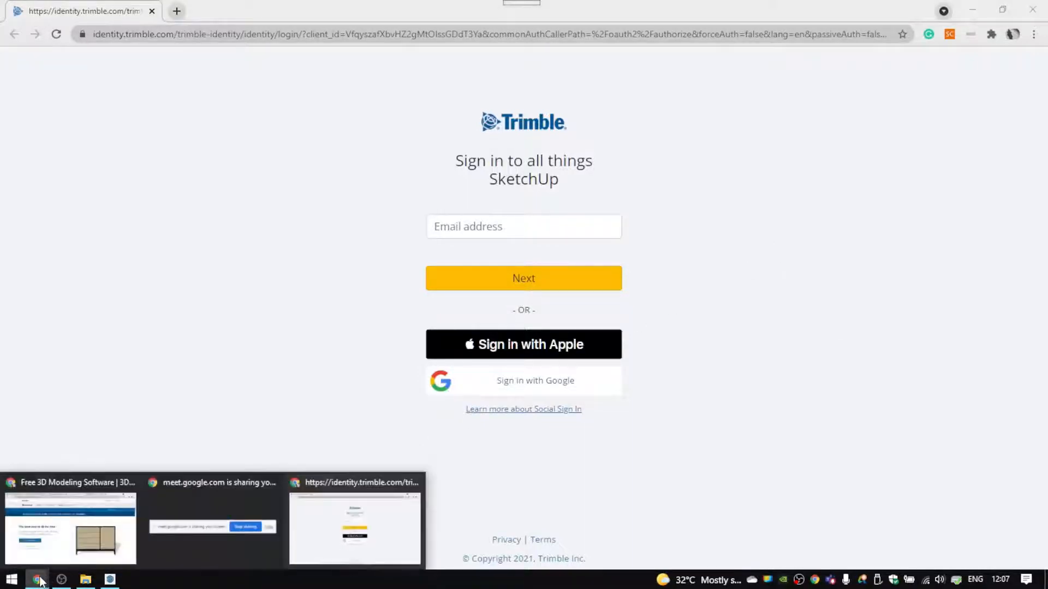
click(106, 522)
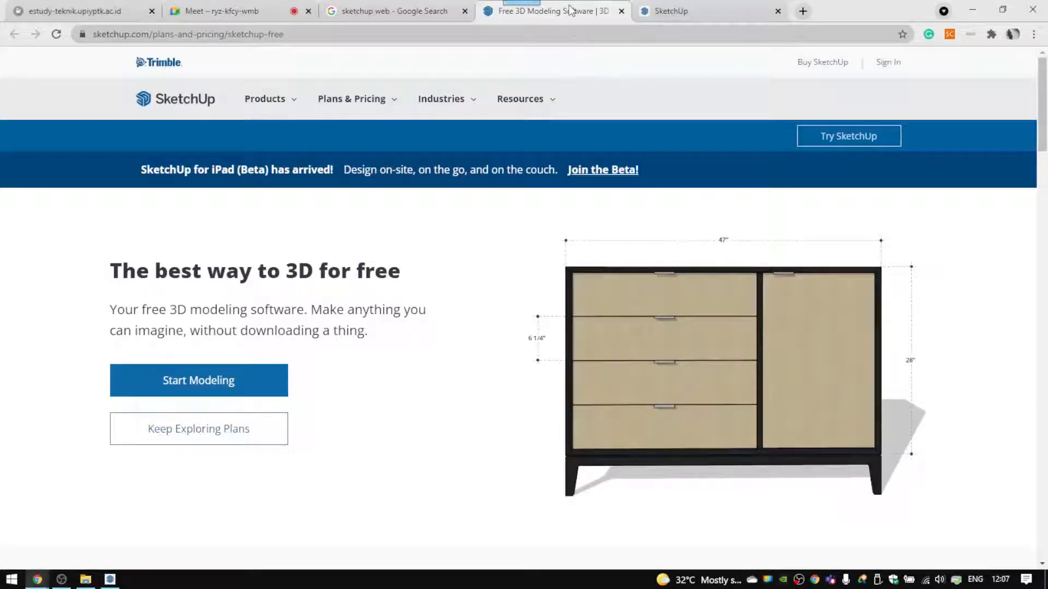
Step: Bring up the SketchUp web app's home page and dismiss the Google Meet presenting notification
click(695, 10)
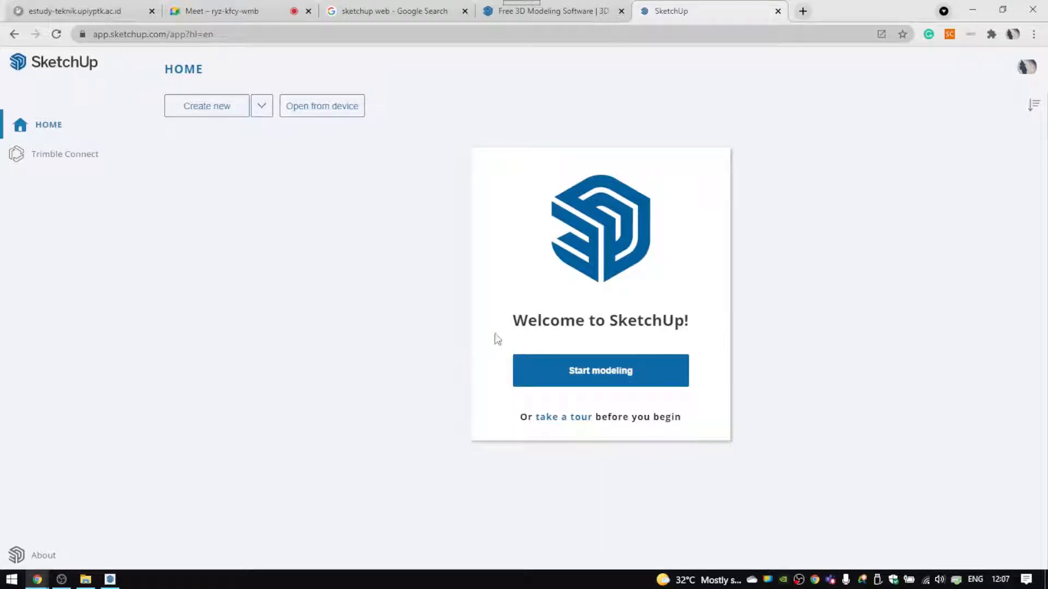
click(216, 11)
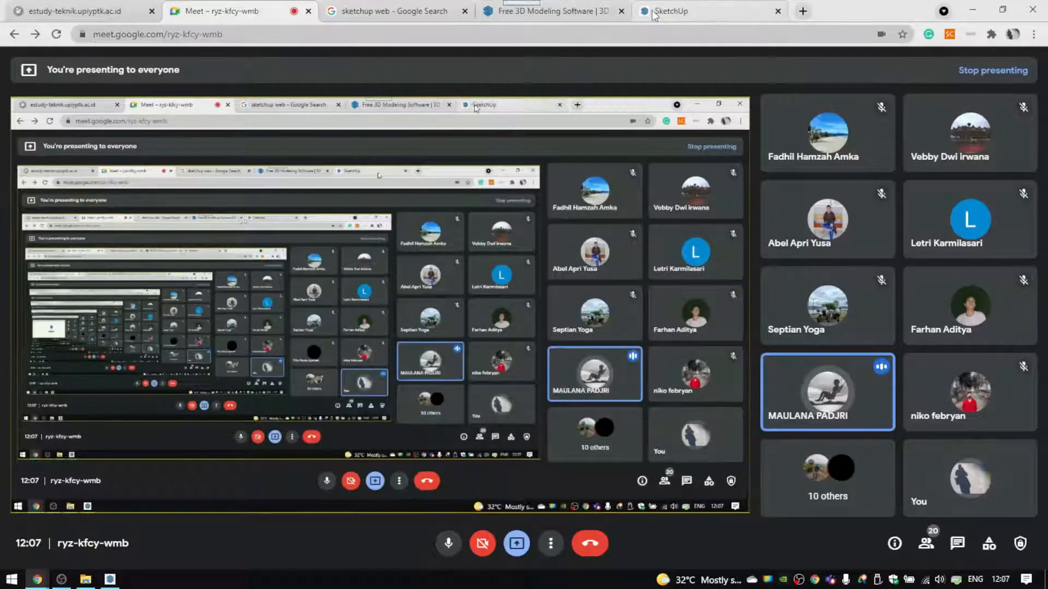
click(674, 12)
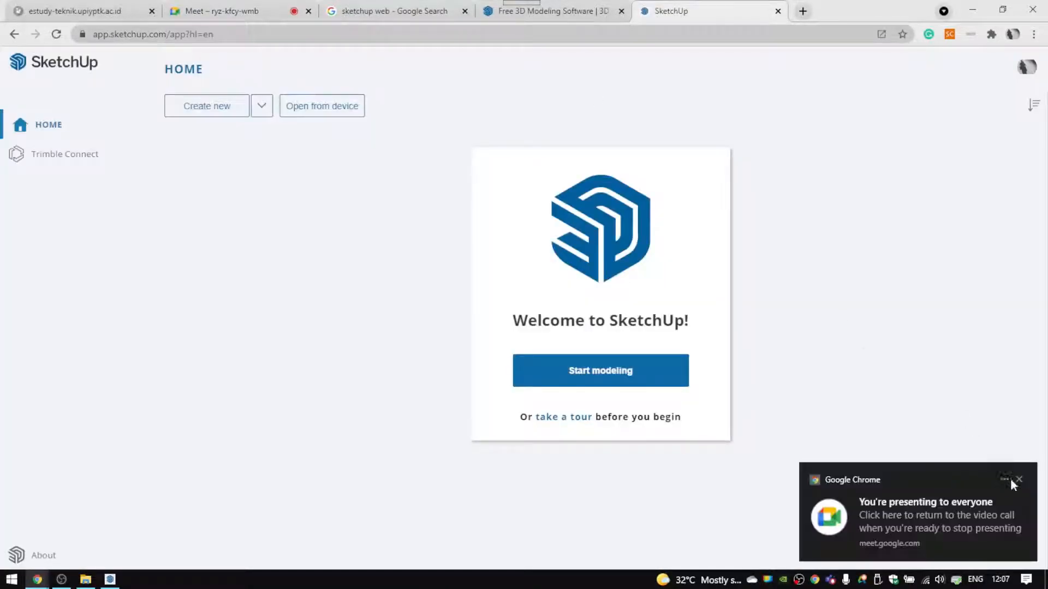
click(1017, 479)
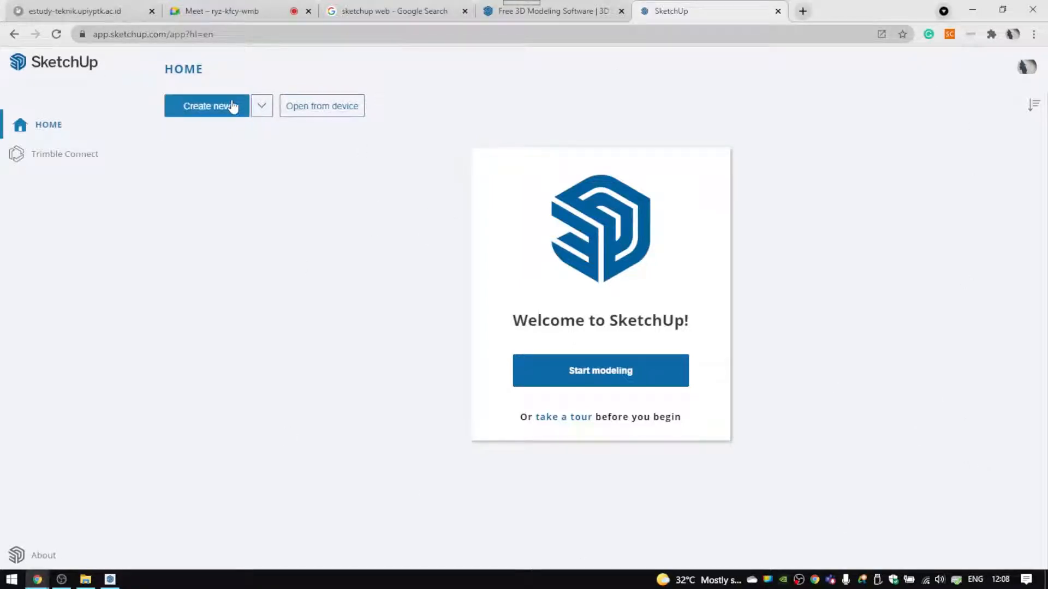
Step: Create a new SketchUp model using the Decimal - Meters template
click(261, 107)
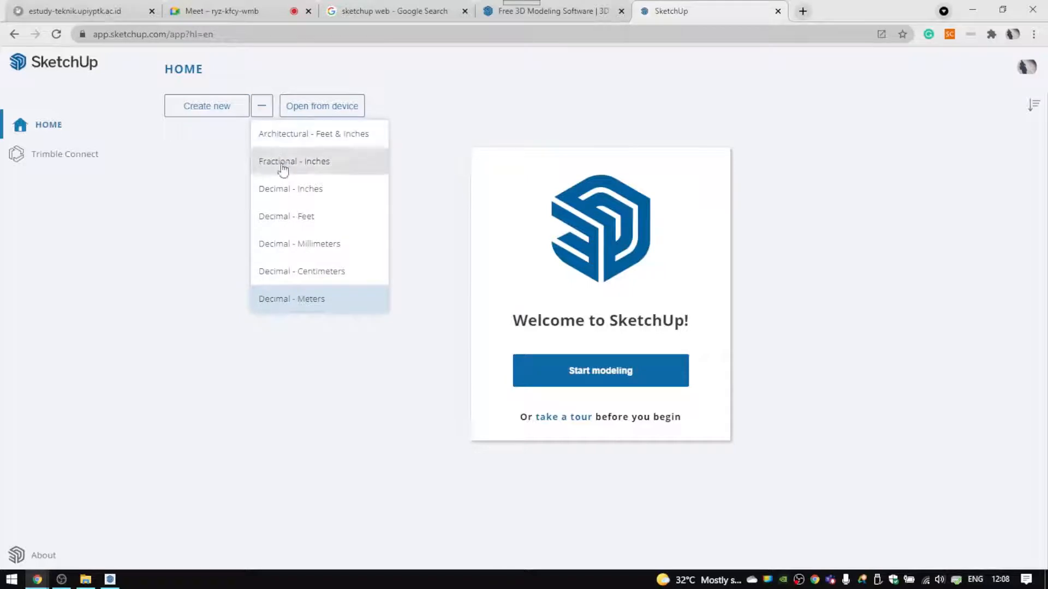
click(184, 148)
click(262, 107)
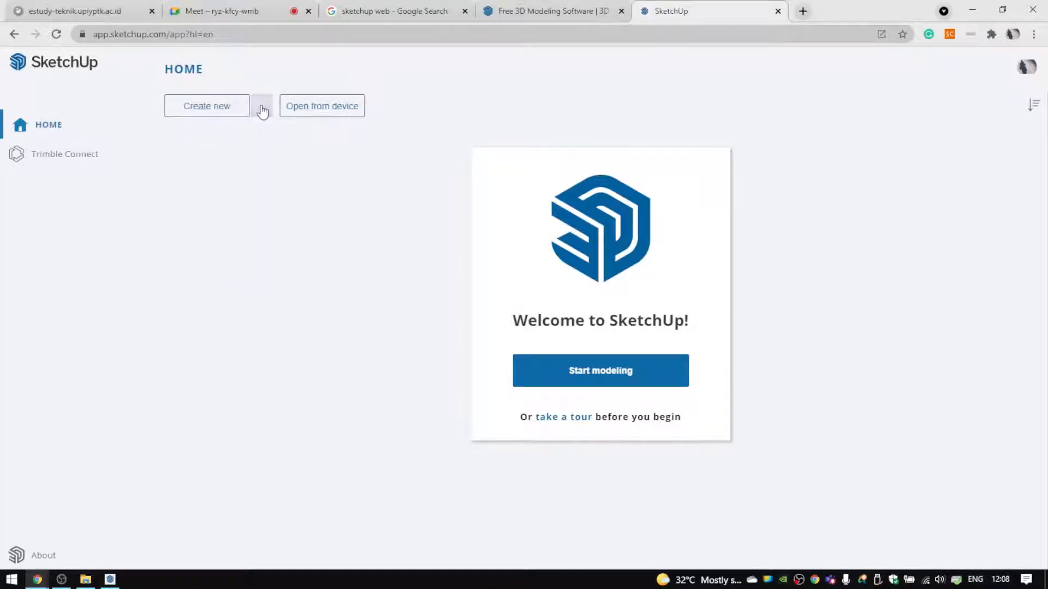
click(262, 109)
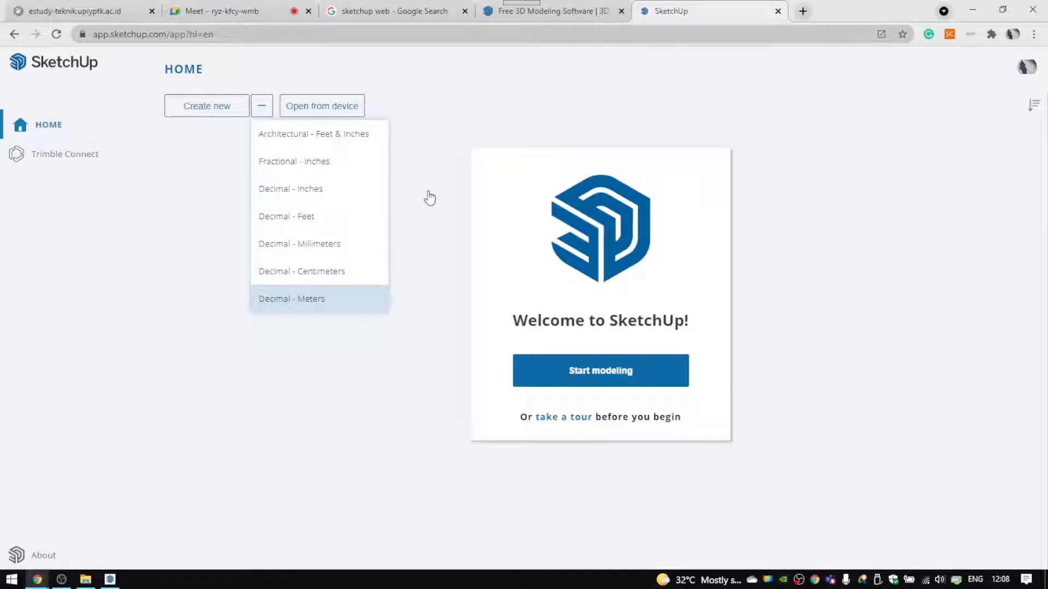
click(304, 297)
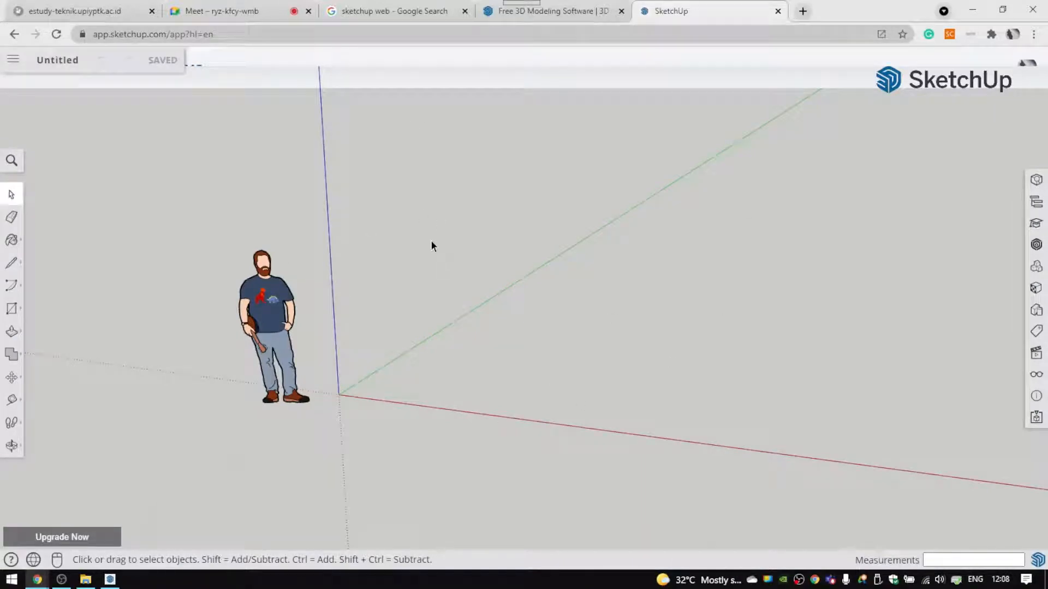
Step: Open the project save location for the untitled model and cancel the save
click(60, 61)
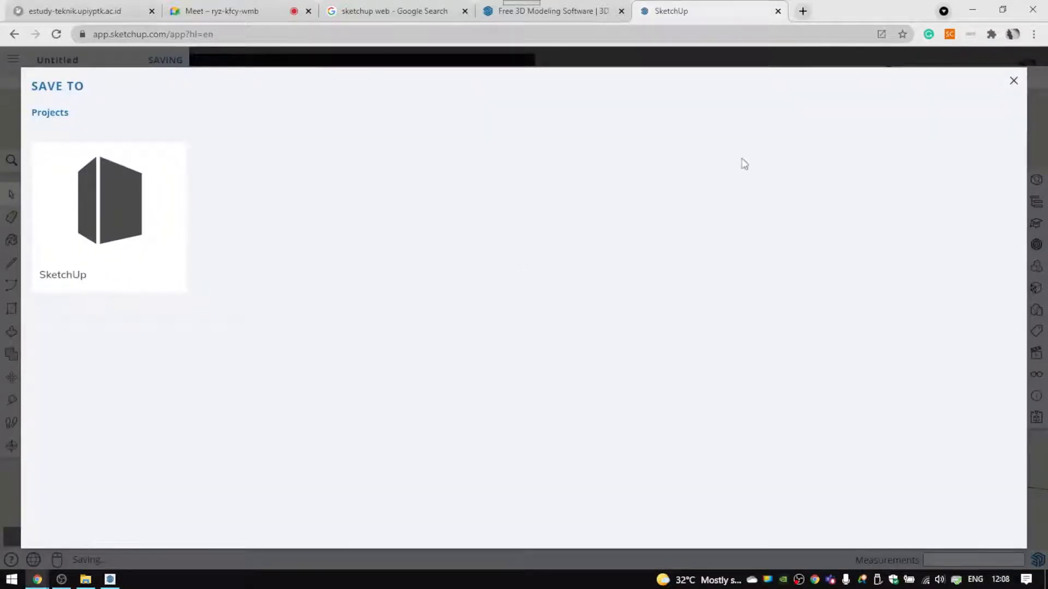
click(1013, 87)
Step: Admit the two waiting participants to the Google Meet call and return to the SketchUp model
click(219, 11)
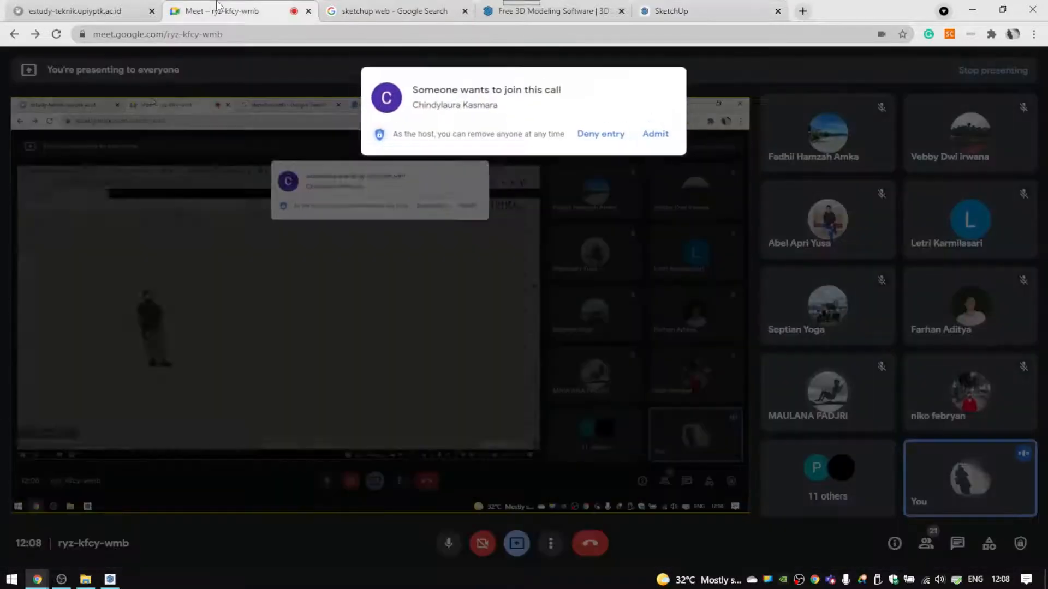
click(659, 125)
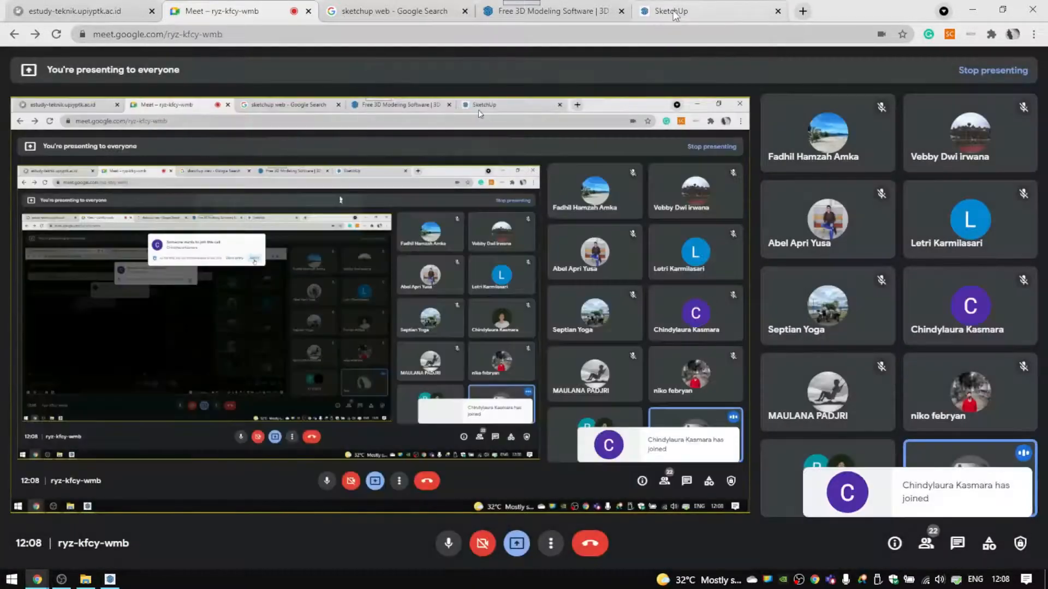
click(672, 12)
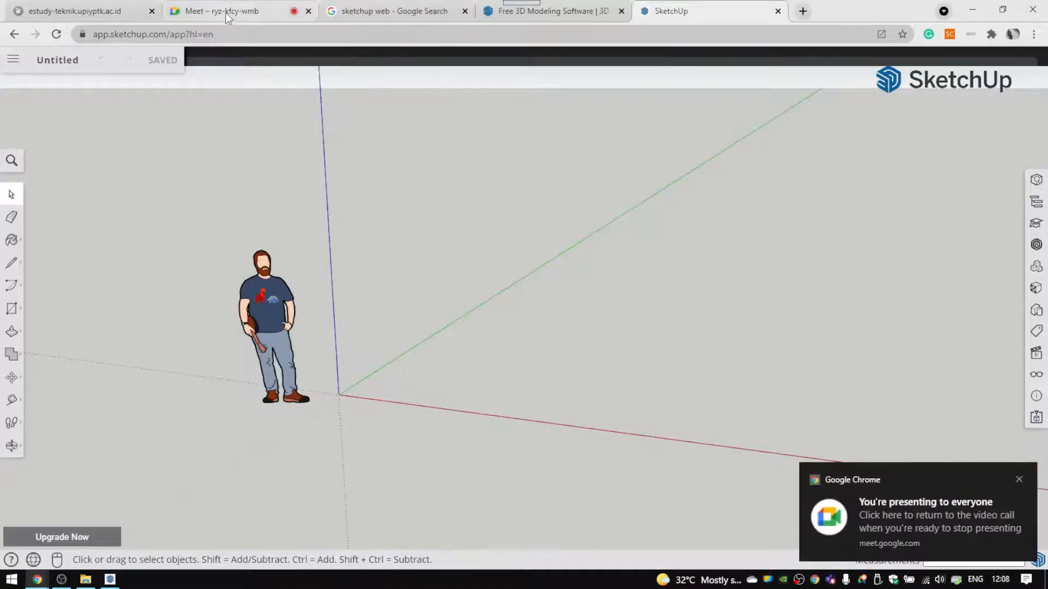
click(227, 10)
click(659, 127)
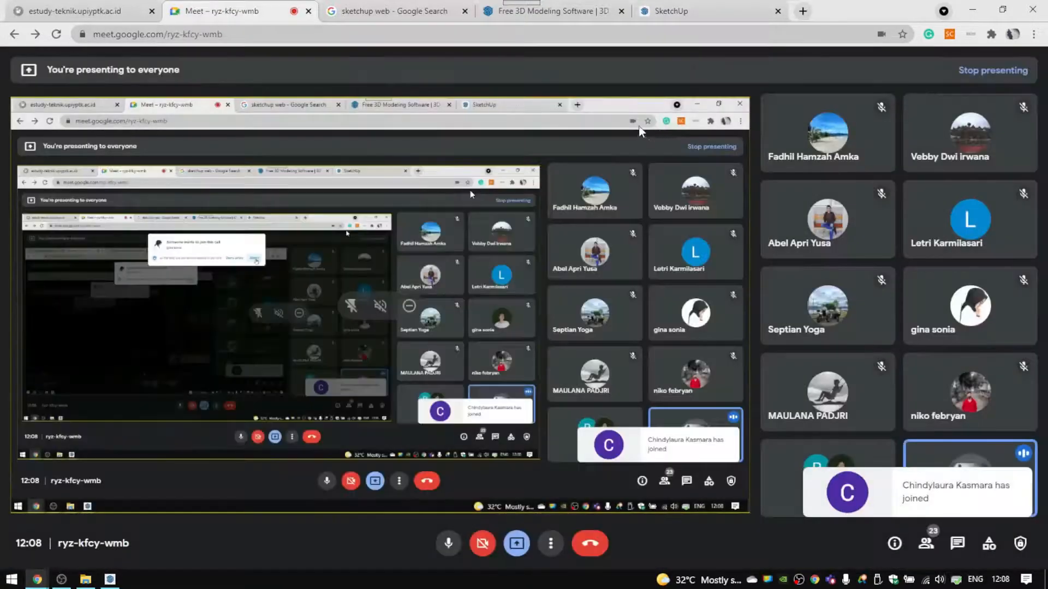
click(670, 13)
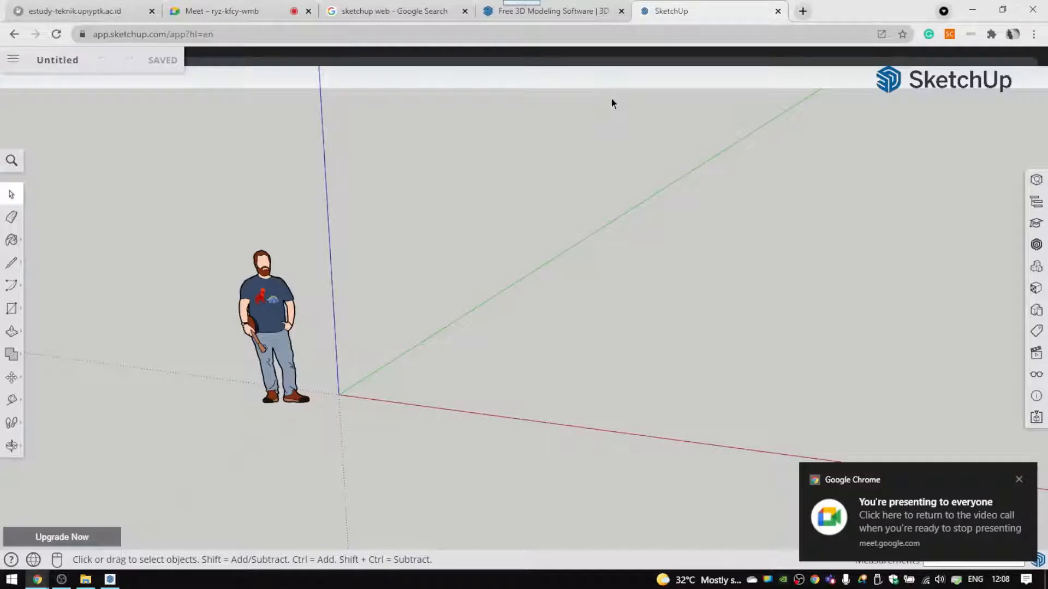
Step: Dismiss the Google Meet presenting notification covering the untitled model's workspace
scroll(344, 156, up, 2)
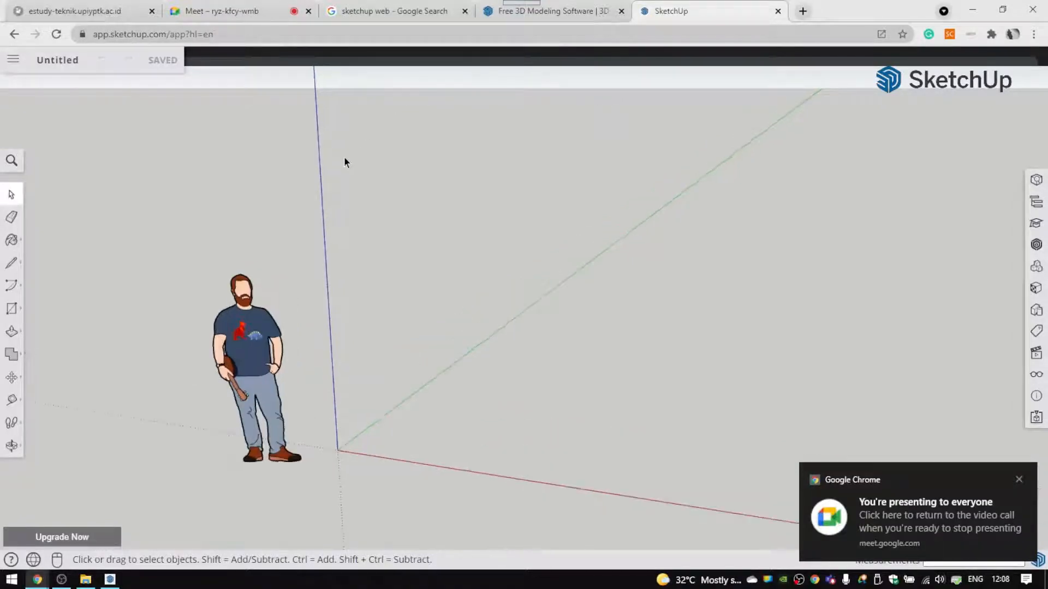
scroll(344, 156, down, 3)
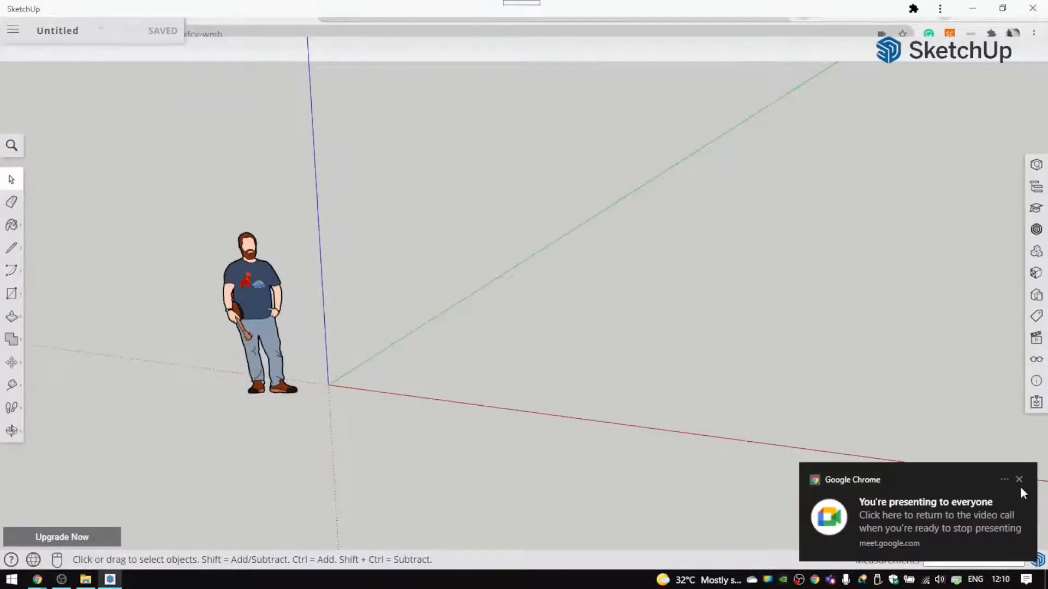
click(1019, 479)
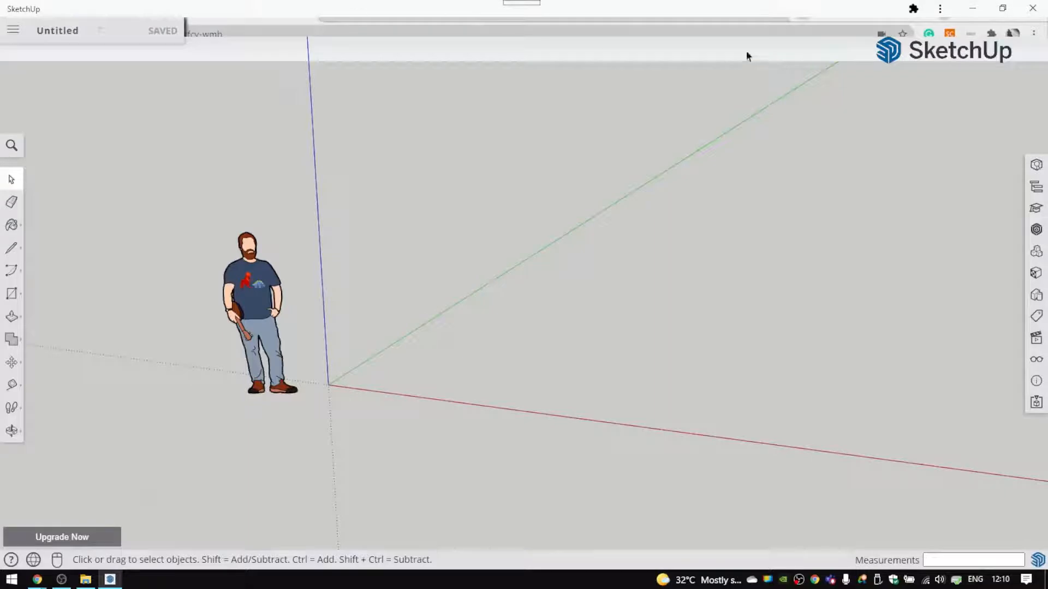
click(1003, 10)
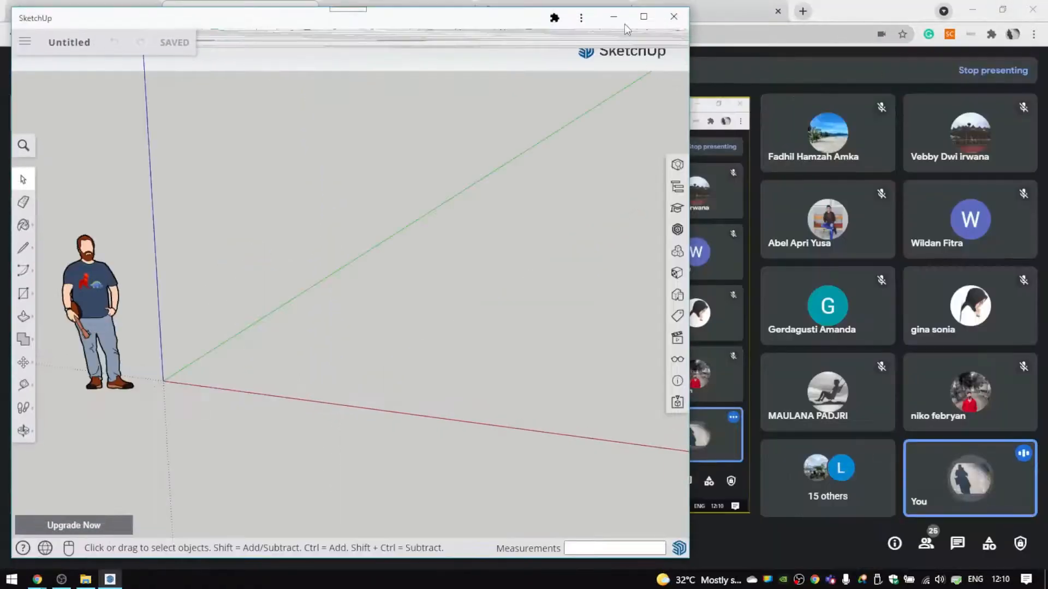
click(640, 18)
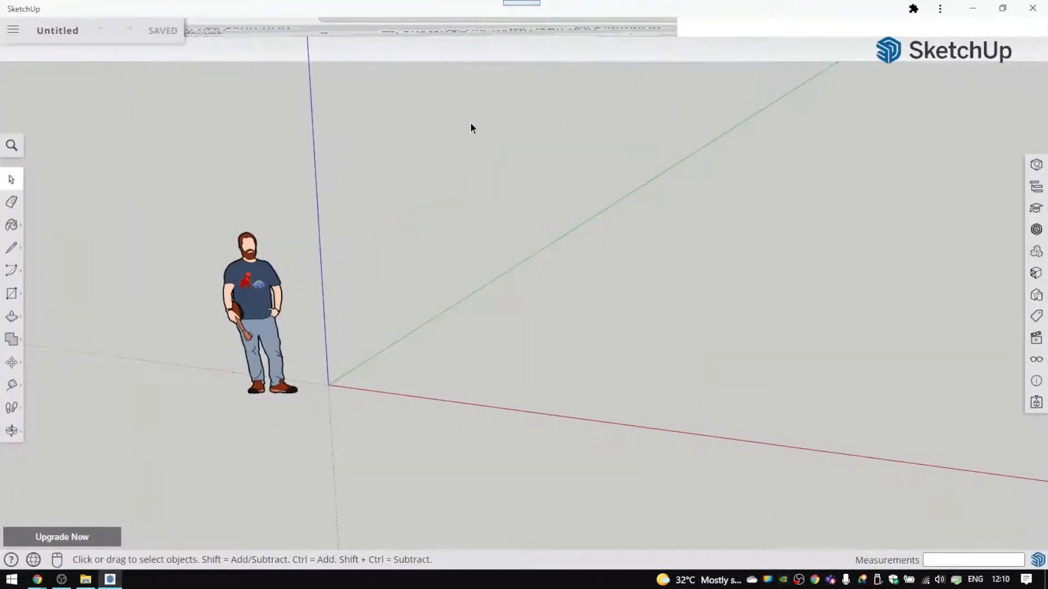
scroll(474, 146, down, 2)
scroll(474, 146, up, 1)
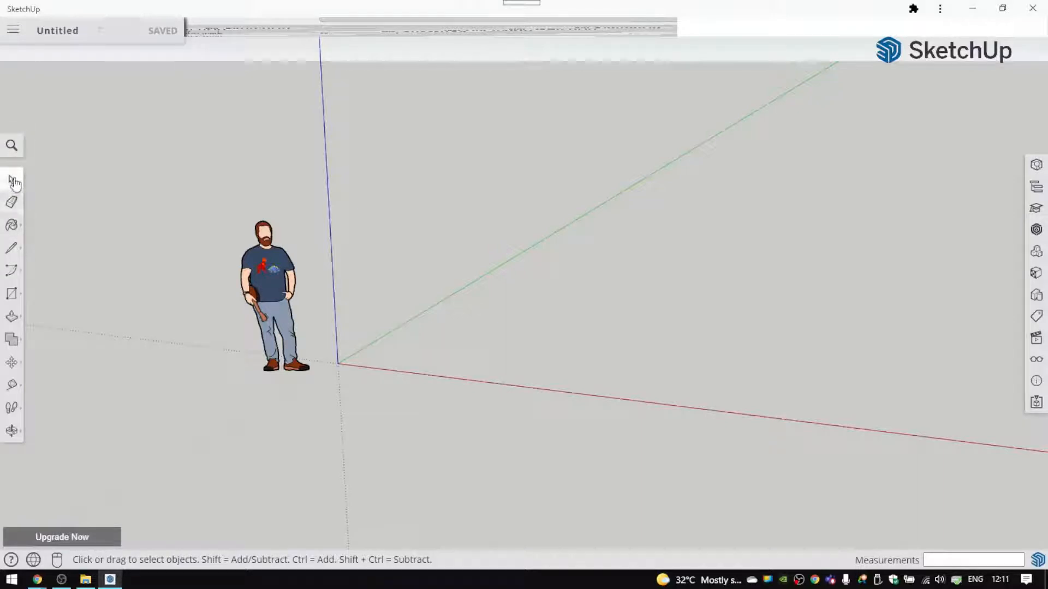
Step: Examine the Paint materials and the variants offered by the Line, Arc, Rectangle, solid and Move tools
click(16, 226)
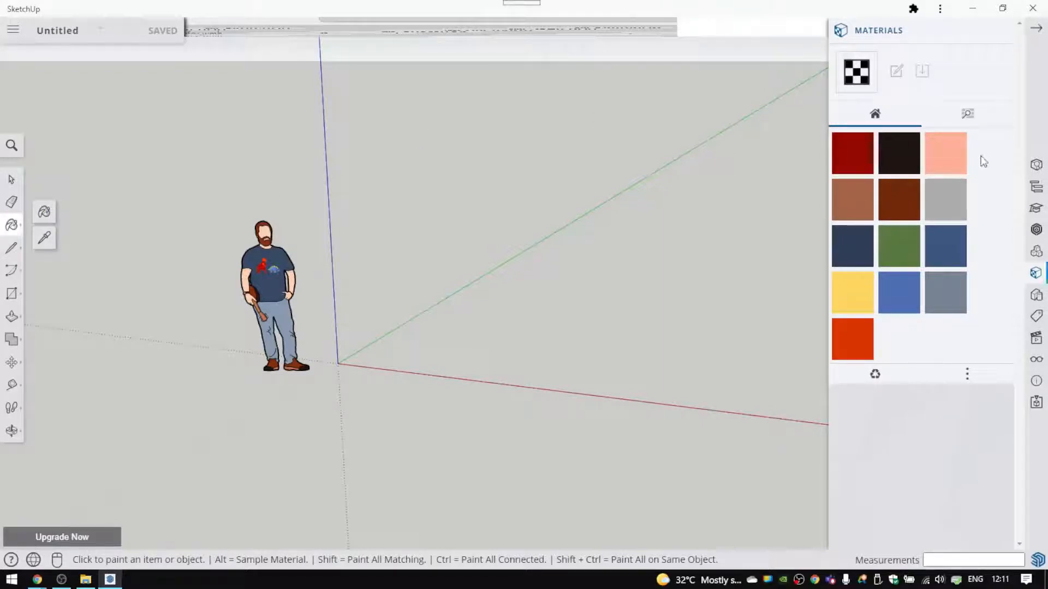
click(1039, 32)
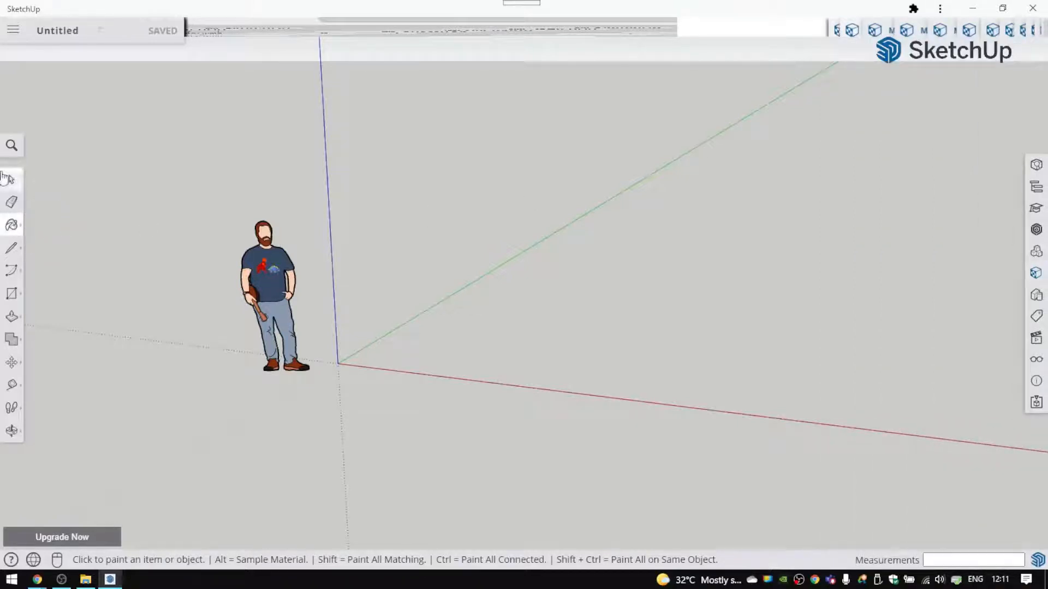
click(13, 251)
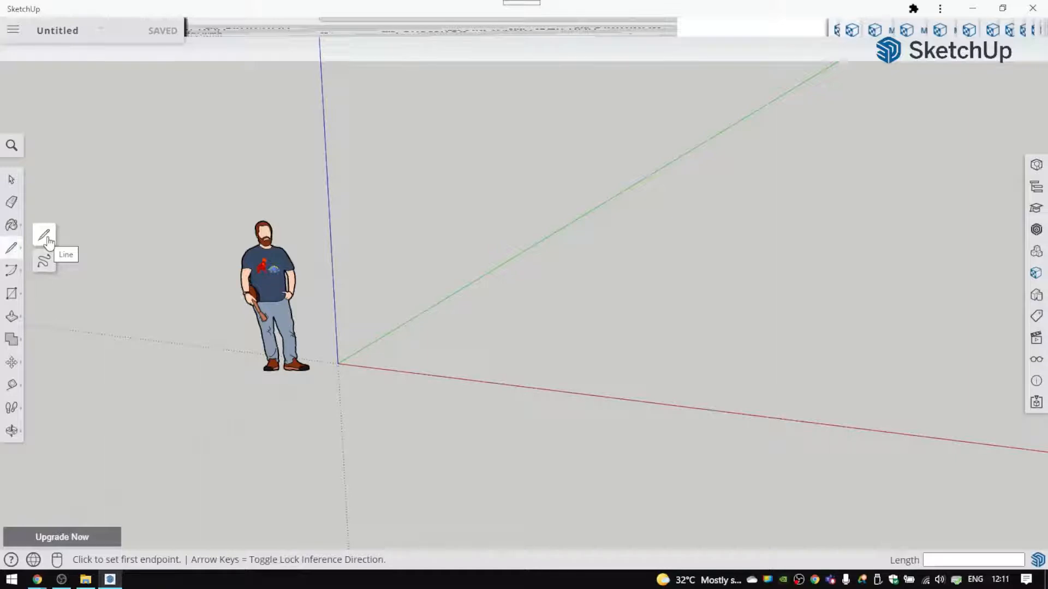
click(11, 271)
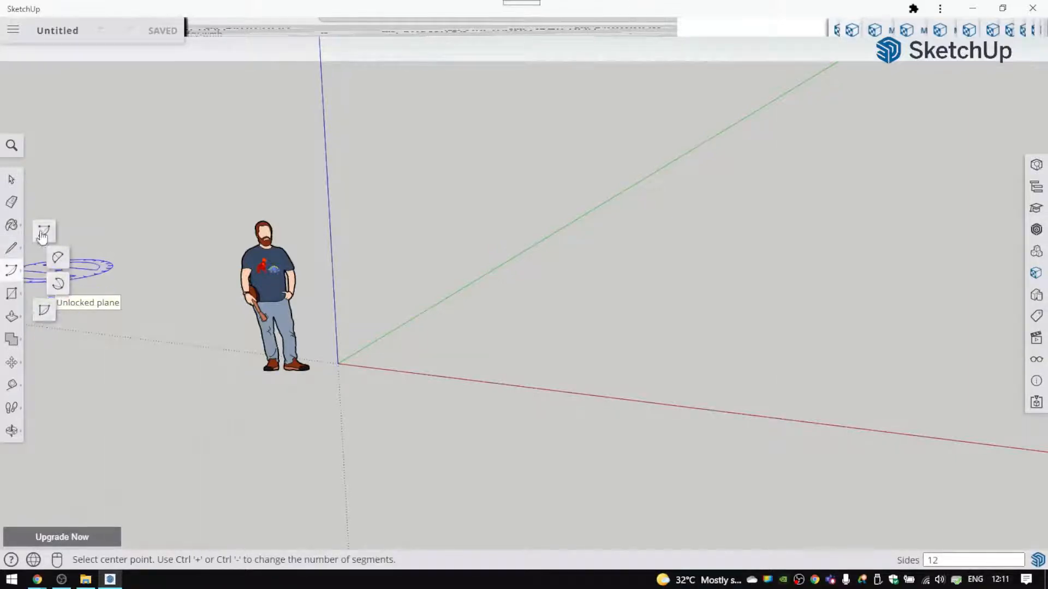
click(13, 297)
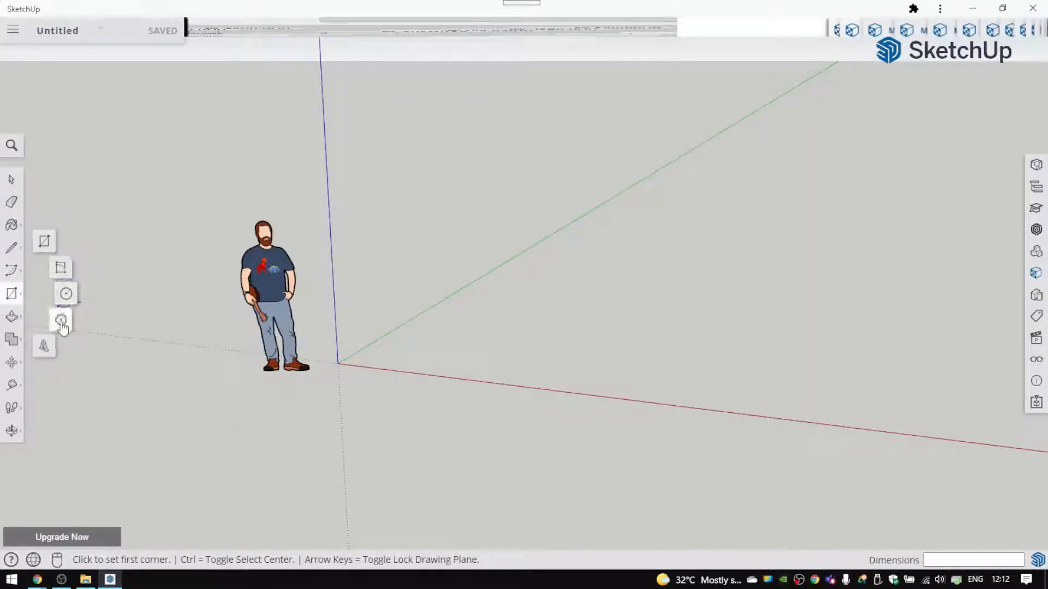
click(16, 340)
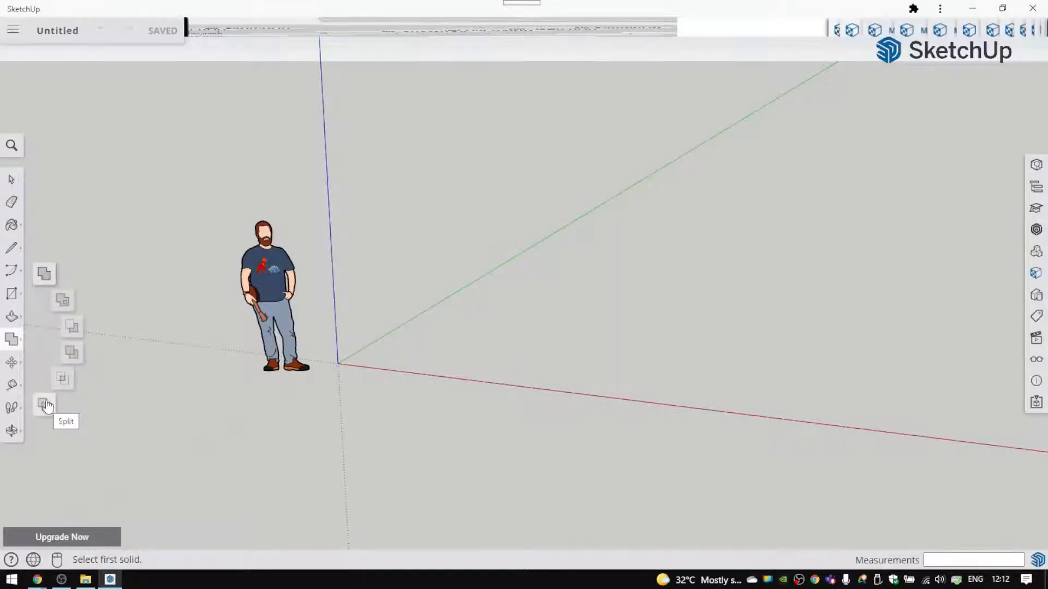
click(12, 363)
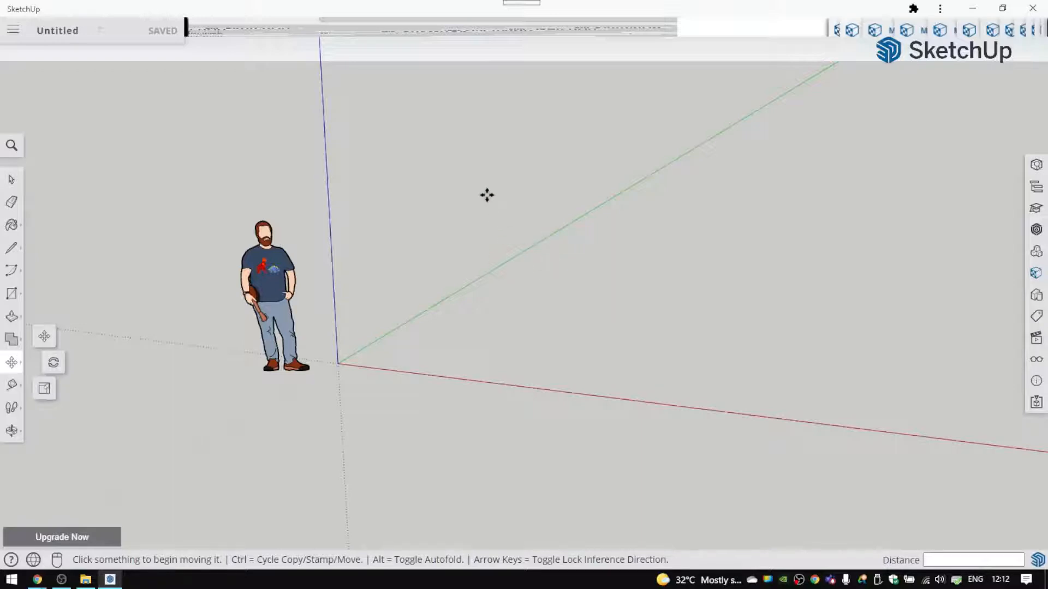
middle_drag(487, 195, 456, 257)
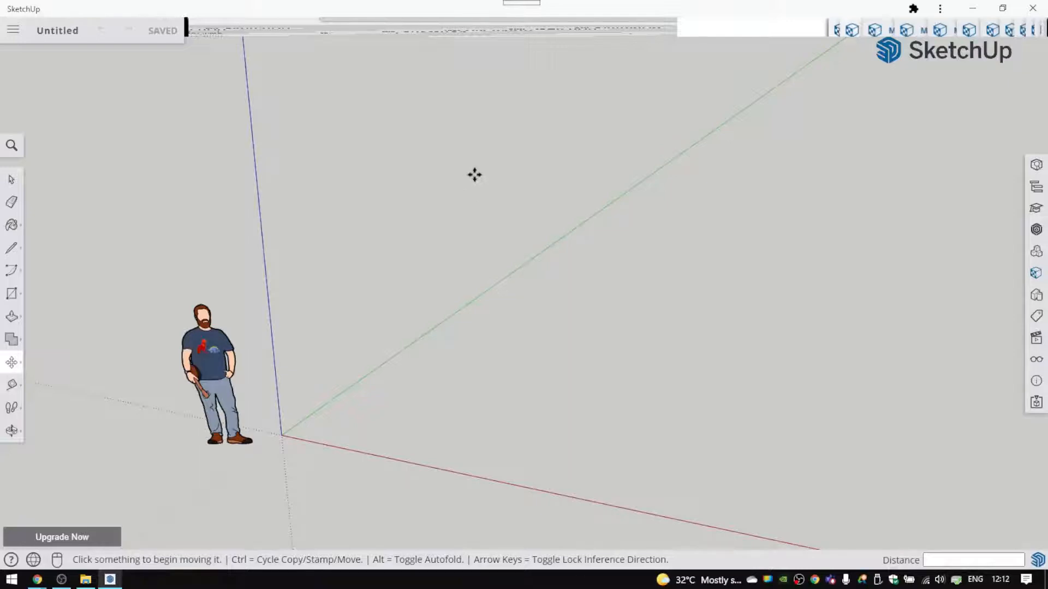
Step: Draw a 3 m line parallel to the green axis, starting on the ground near the origin
middle_drag(475, 173, 587, 380)
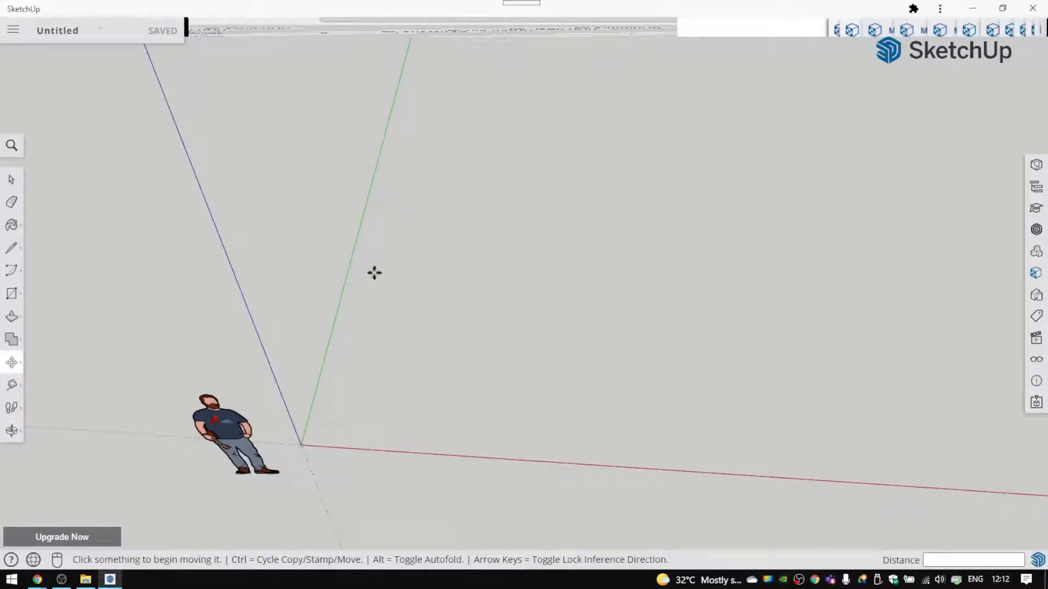
middle_drag(388, 344, 276, 82)
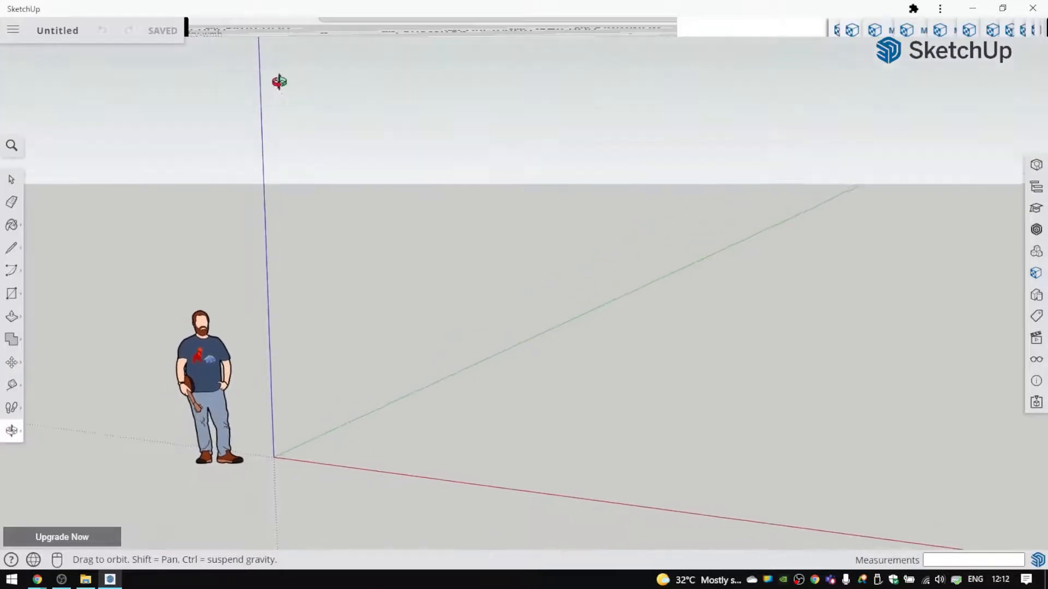
middle_drag(460, 335, 533, 477)
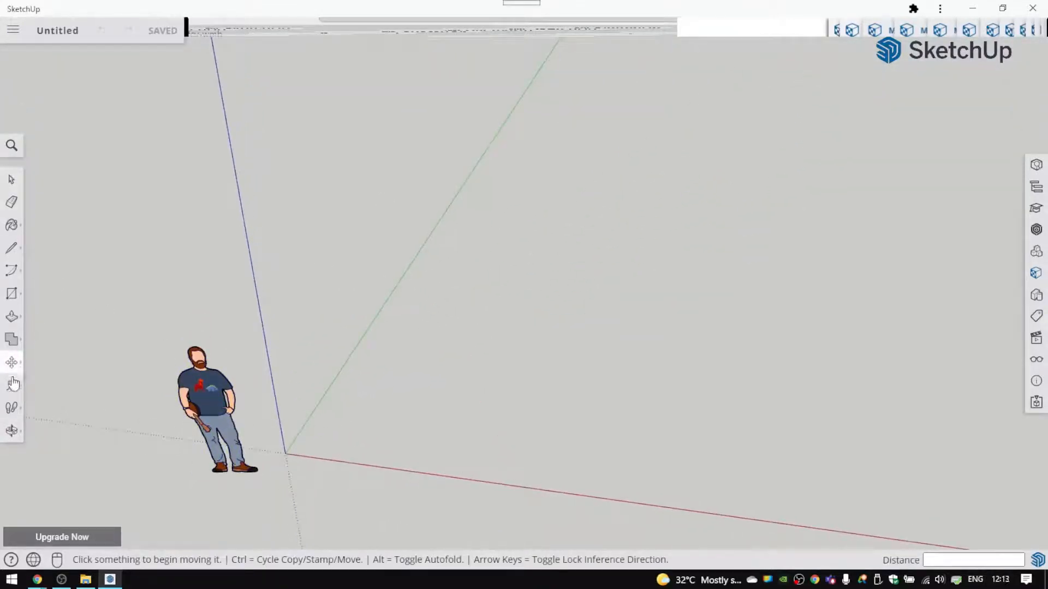
click(11, 249)
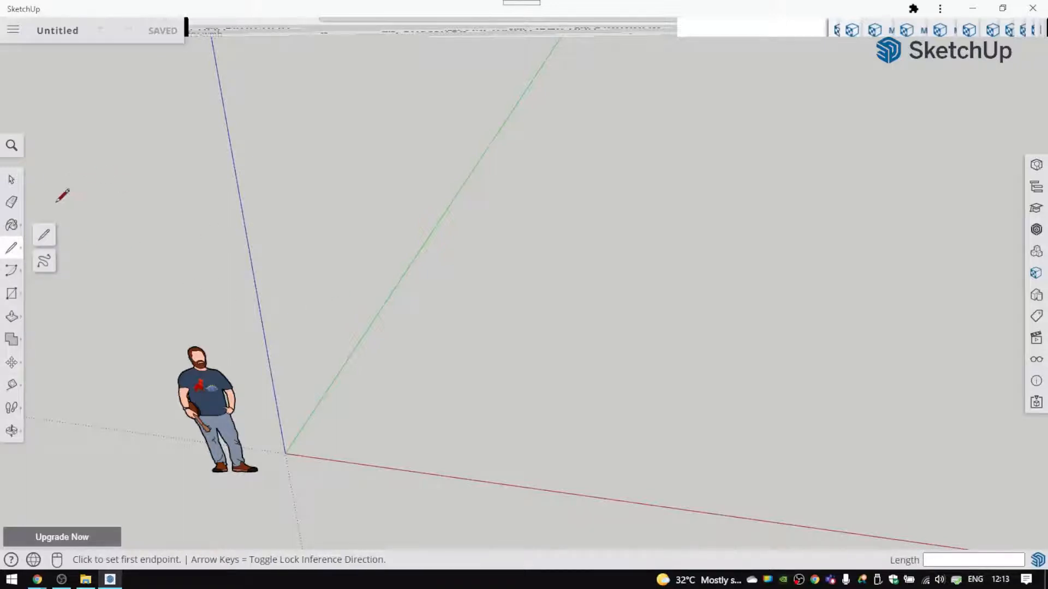
click(43, 239)
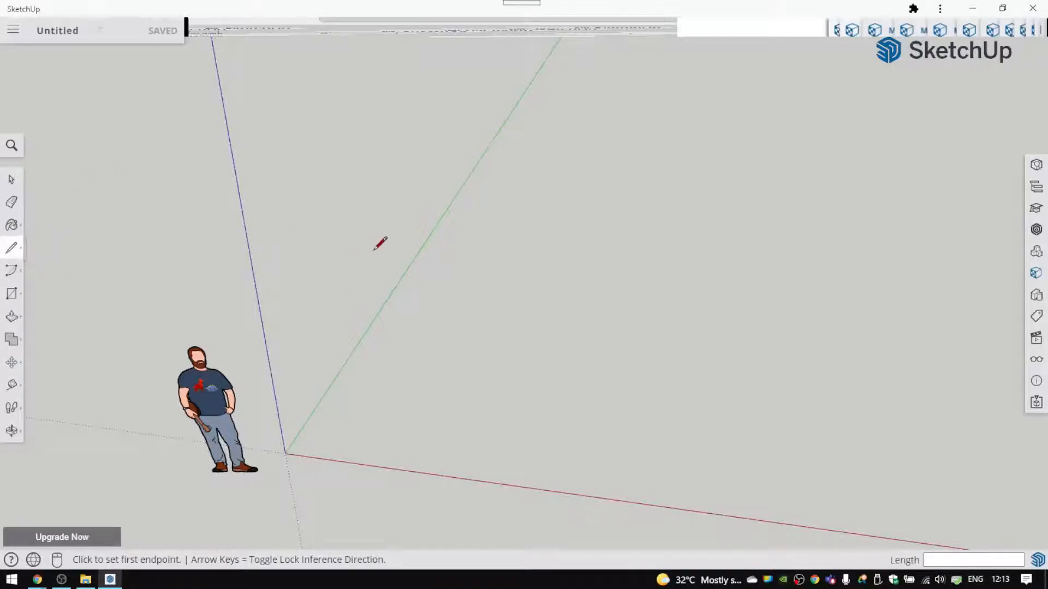
click(342, 429)
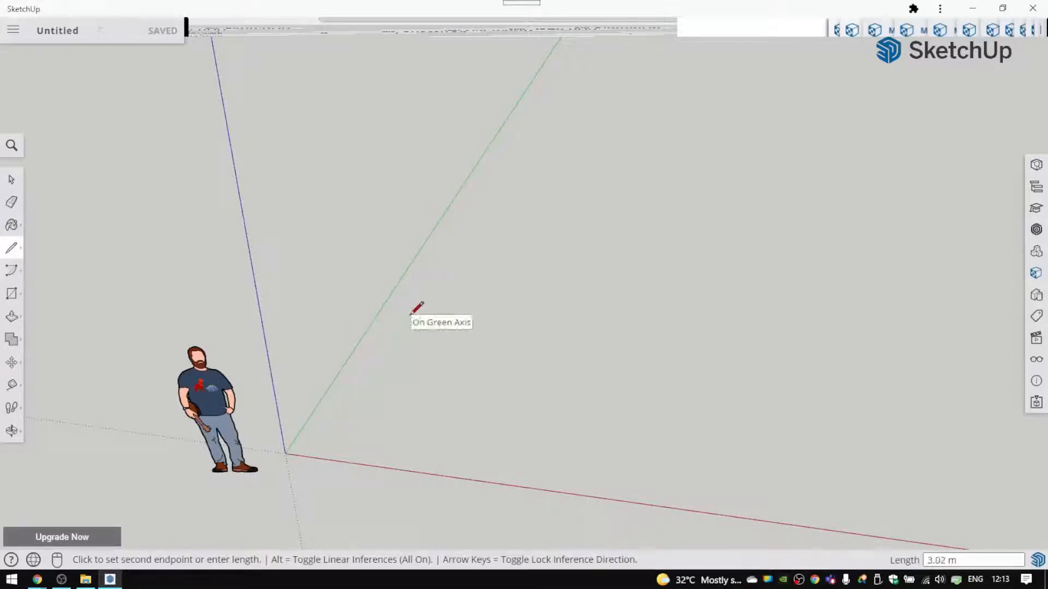
scroll(417, 308, up, 2)
scroll(416, 308, down, 2)
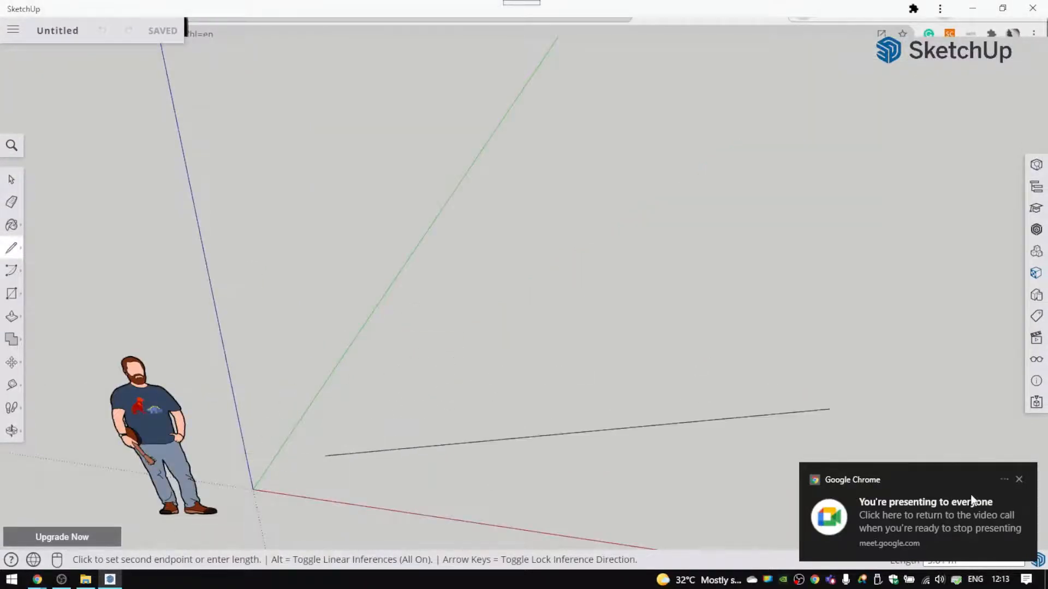
click(1018, 479)
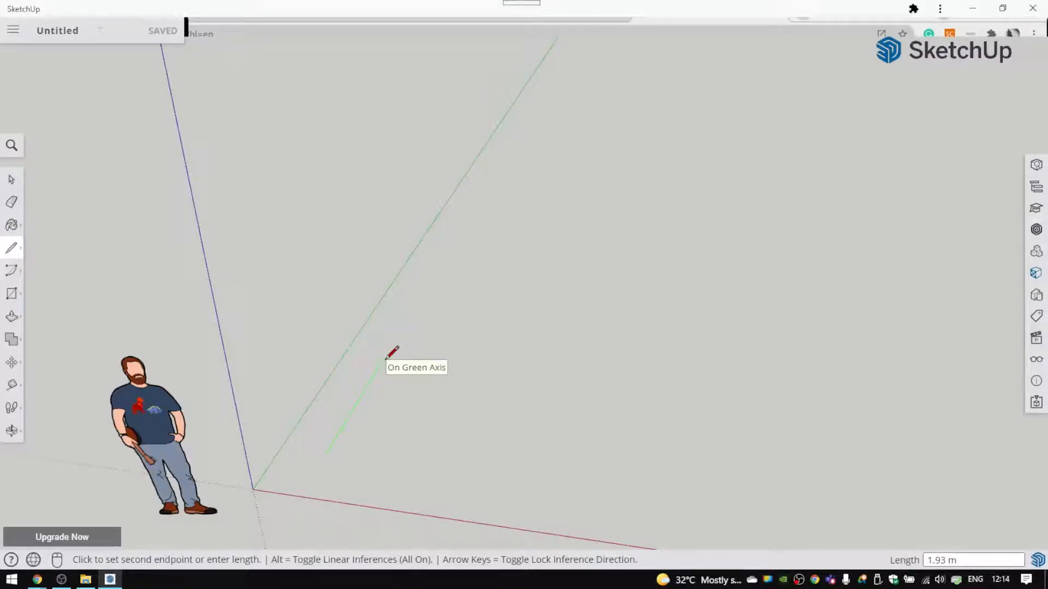
text(3)
key(Return)
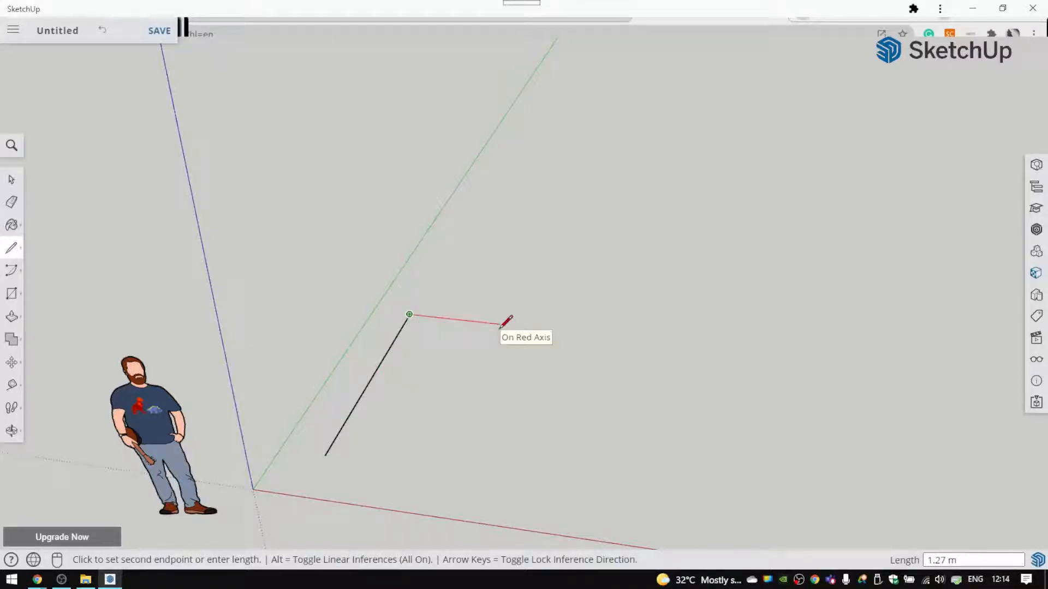
key(Escape)
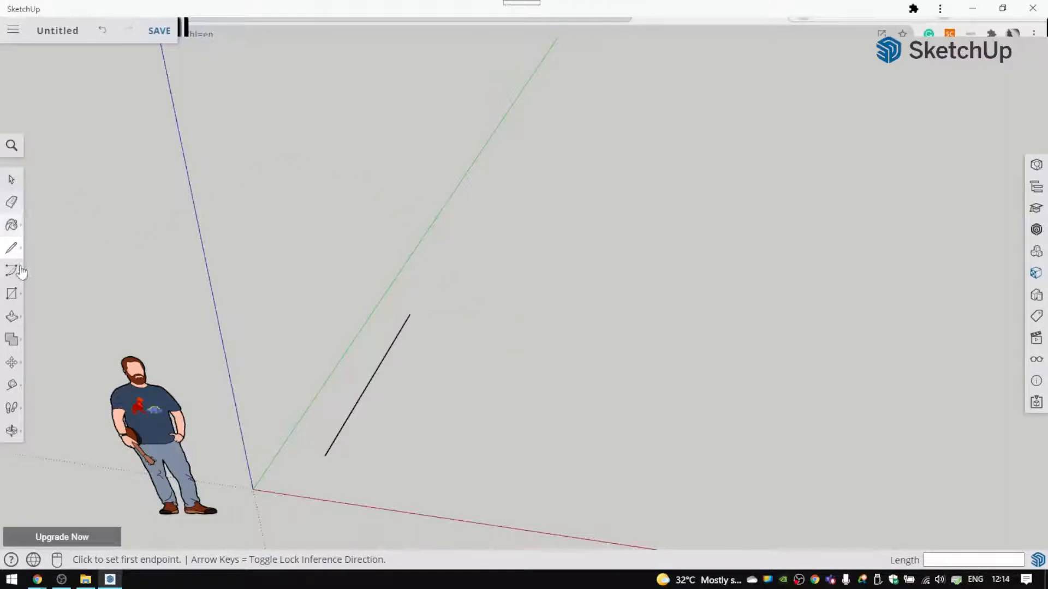
Step: Measure the drawn line's length from end to end with the Tape Measure tool
click(13, 386)
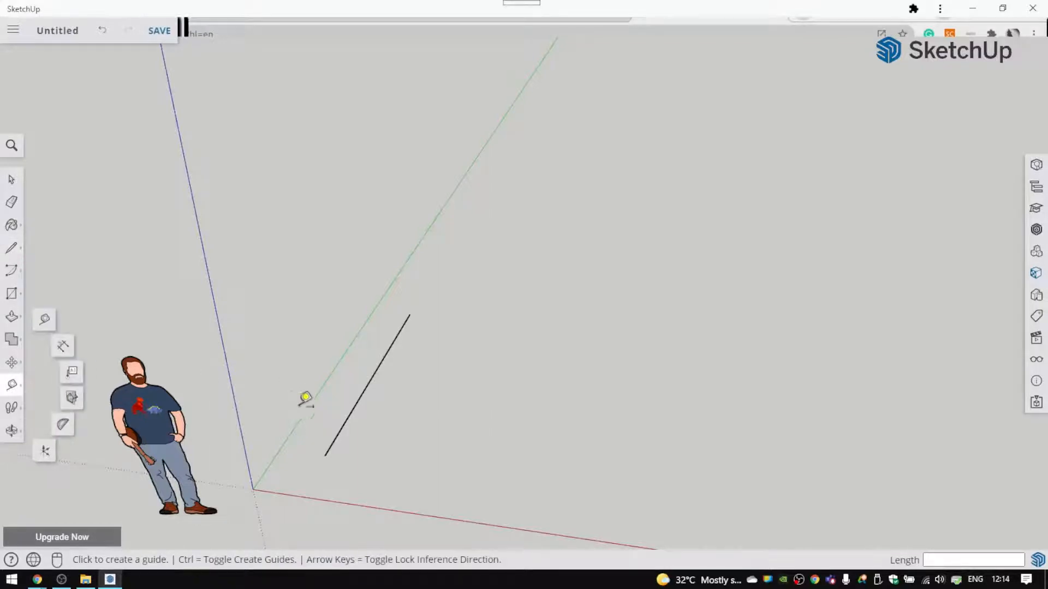
click(326, 455)
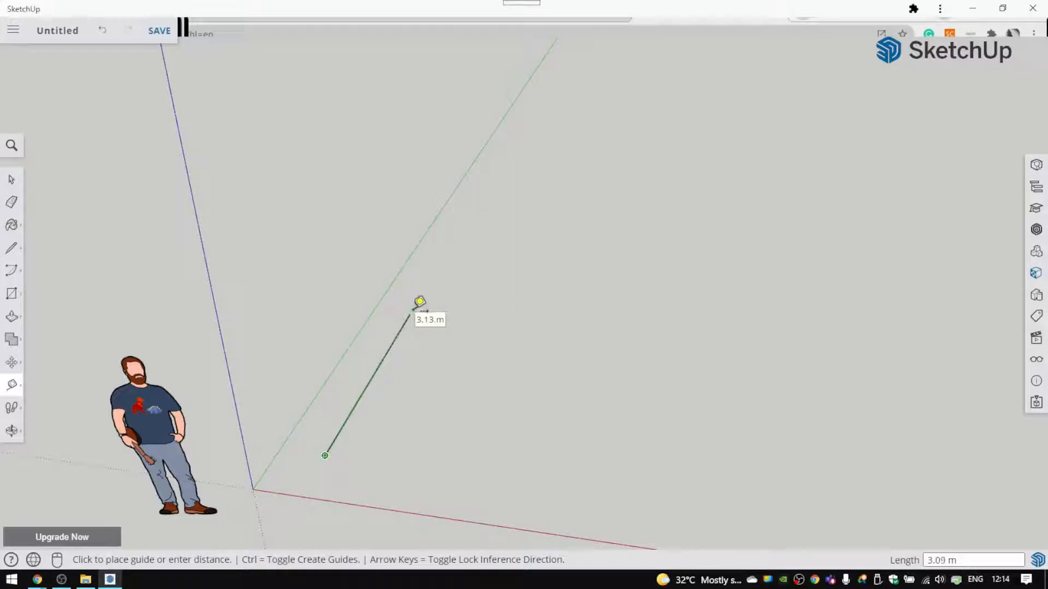
scroll(419, 302, up, 3)
scroll(417, 304, down, 1)
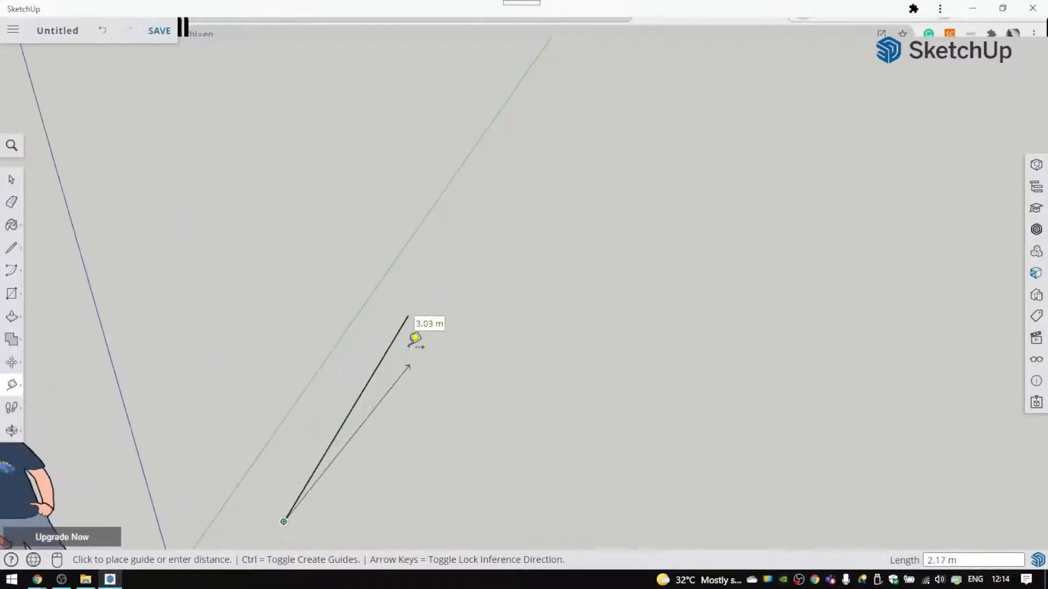
click(409, 314)
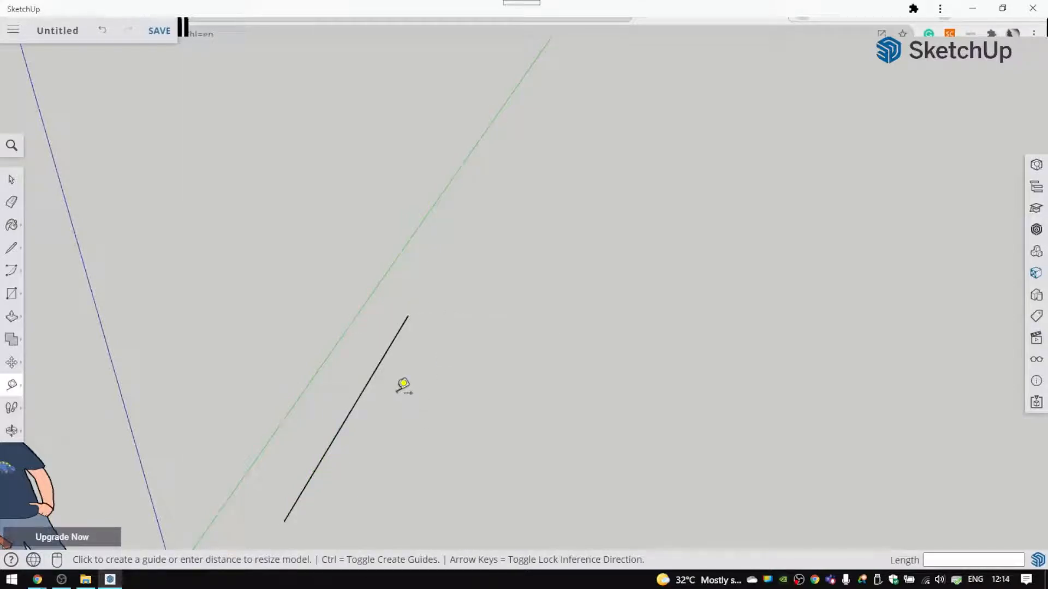
scroll(420, 366, down, 2)
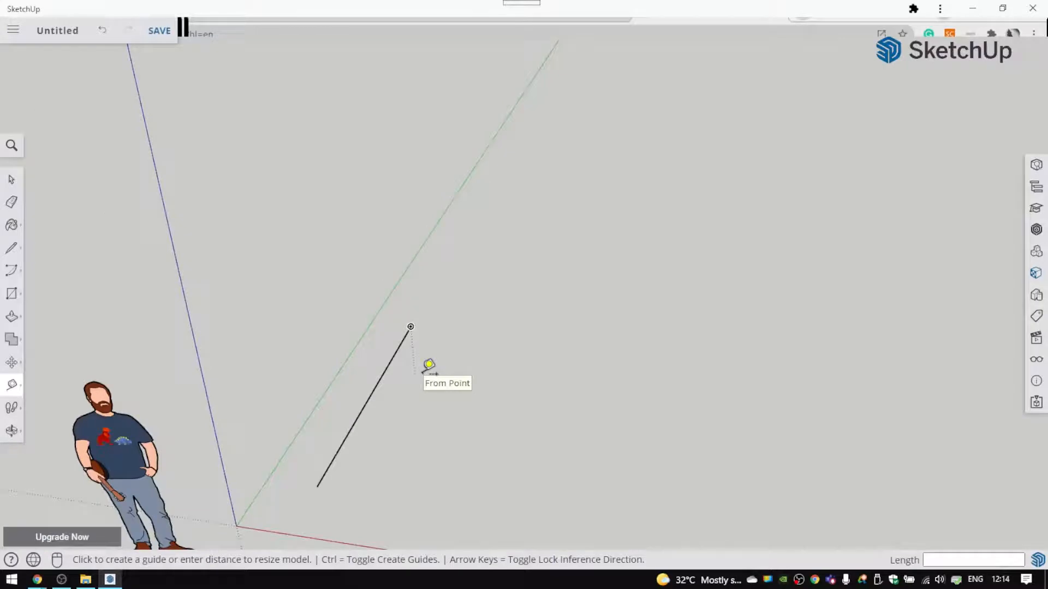
click(11, 180)
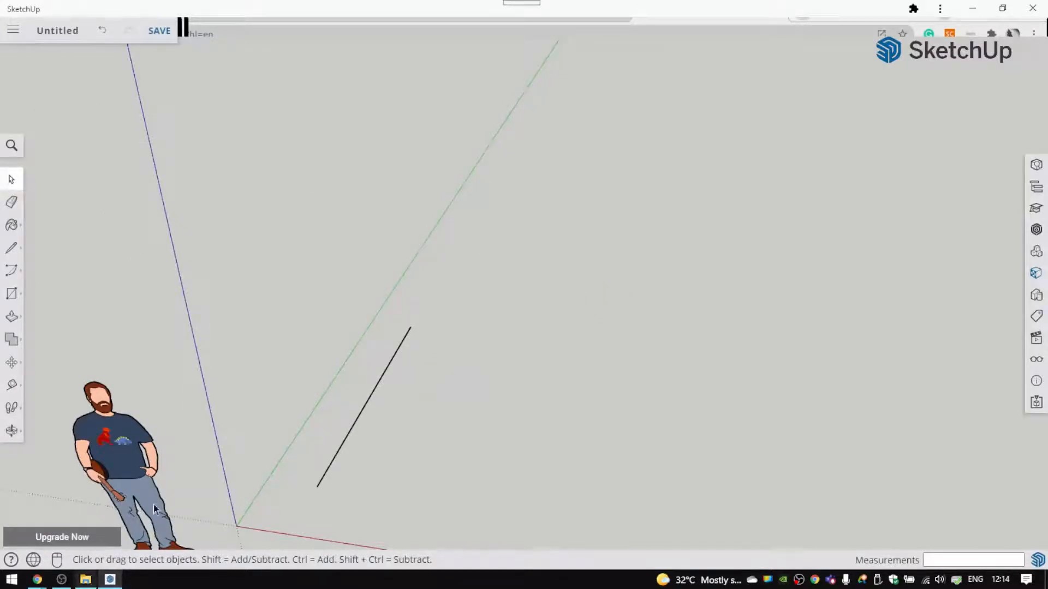
Step: From the 3 m line's far end, draw a 2 m line parallel to the red axis and continue it with a diagonal line about 2 m long
click(51, 579)
click(70, 526)
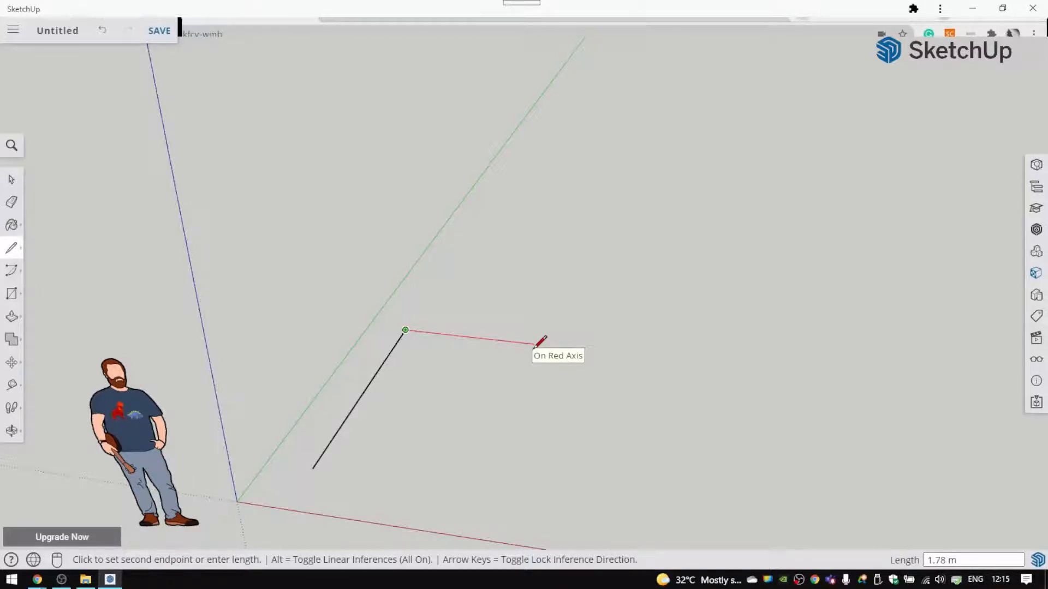
text(2)
key(Return)
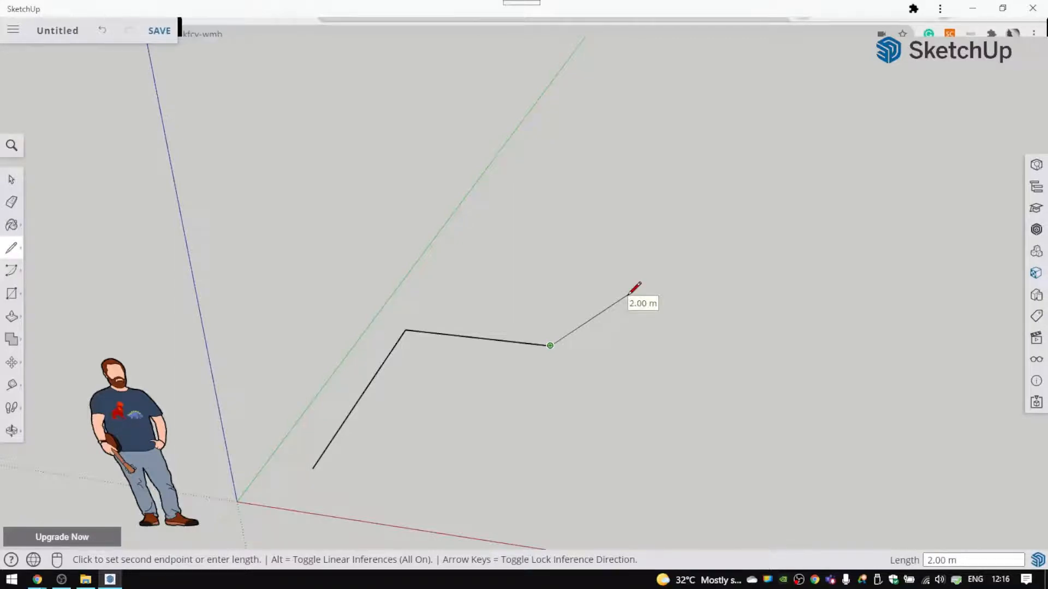
click(632, 291)
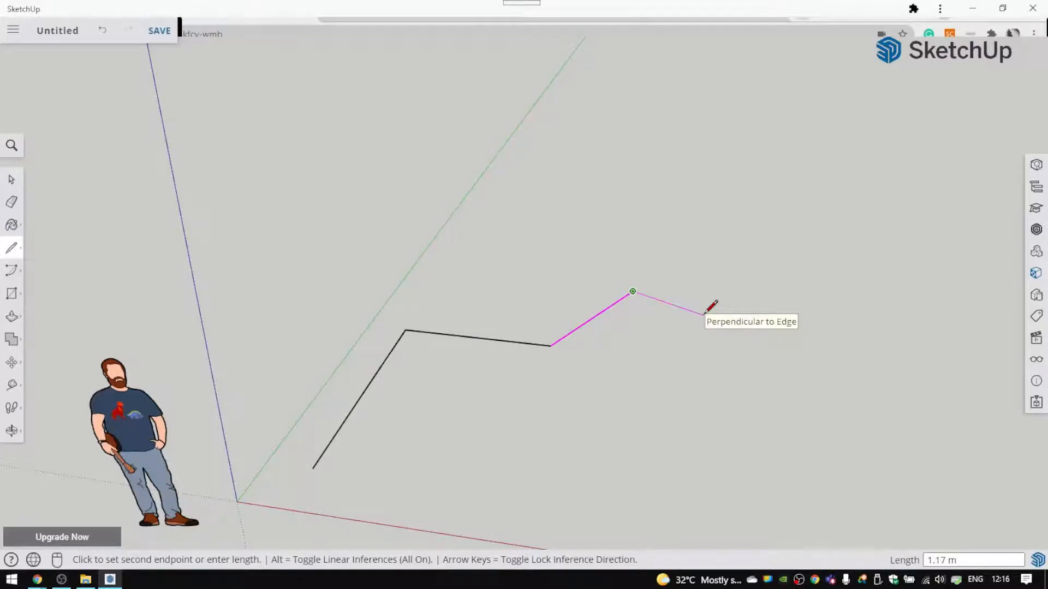
key(Escape)
Step: Close a rectangular face by drawing a line from the 2 m line's end parallel to the 3 m line and joining it to that line's free end
scroll(434, 371, down, 1)
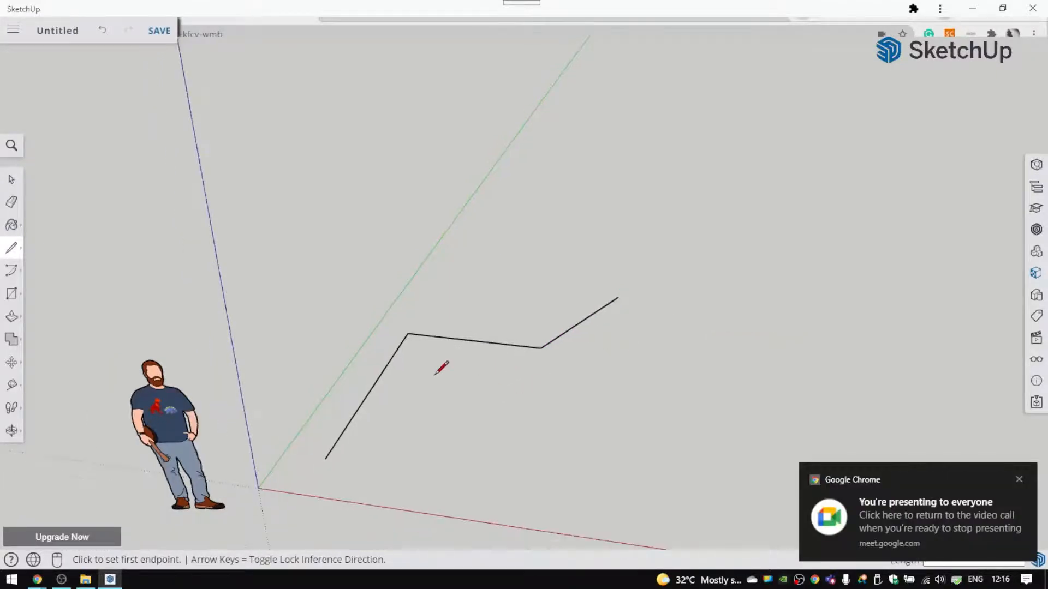
scroll(435, 375, down, 1)
click(532, 350)
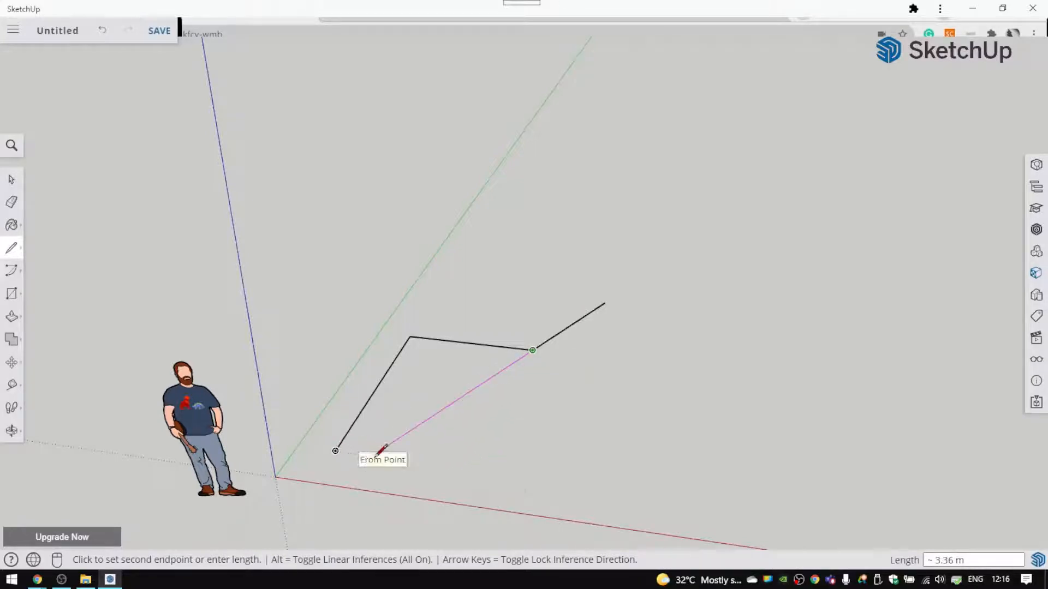
click(484, 471)
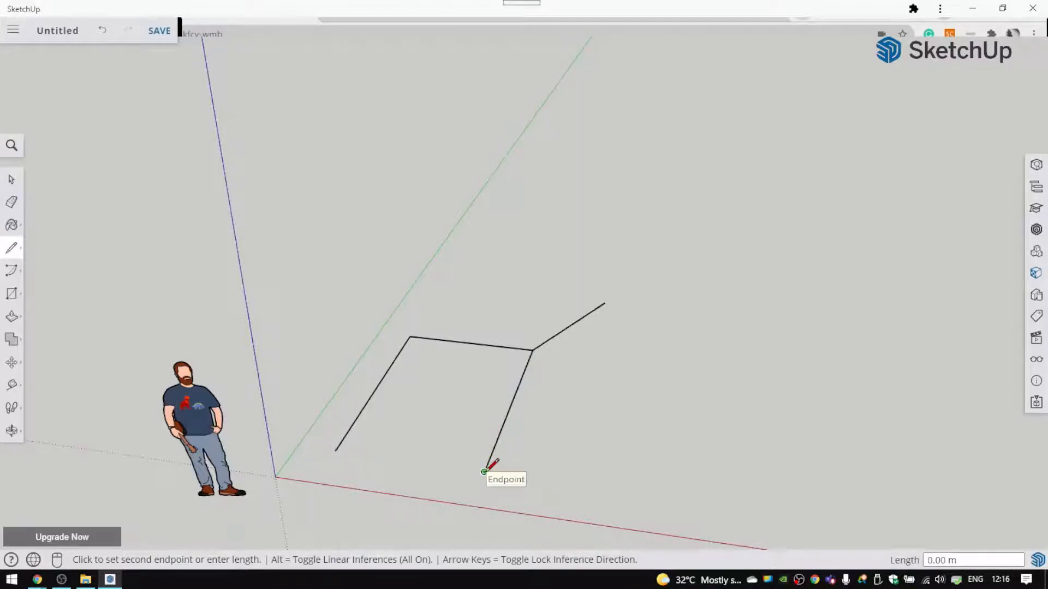
click(336, 451)
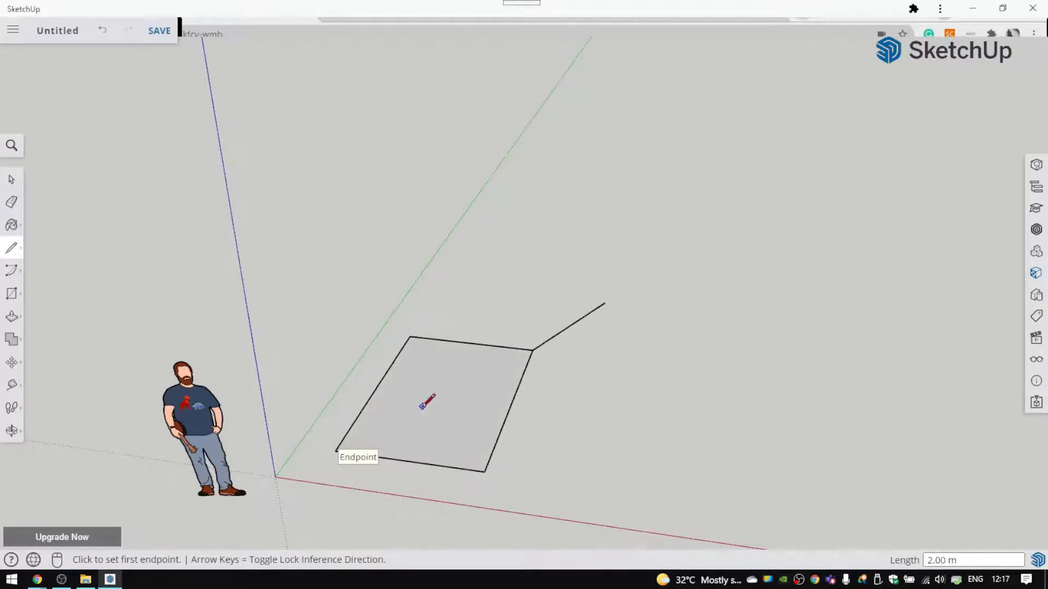
click(11, 179)
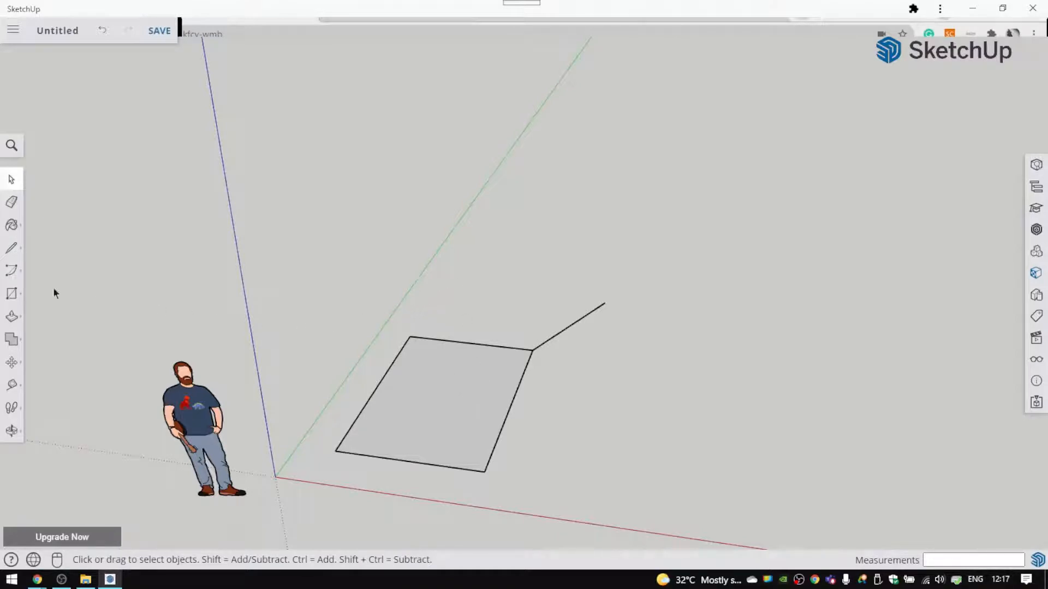
Step: Push/Pull the rectangular face upward 3 m into a box
click(13, 320)
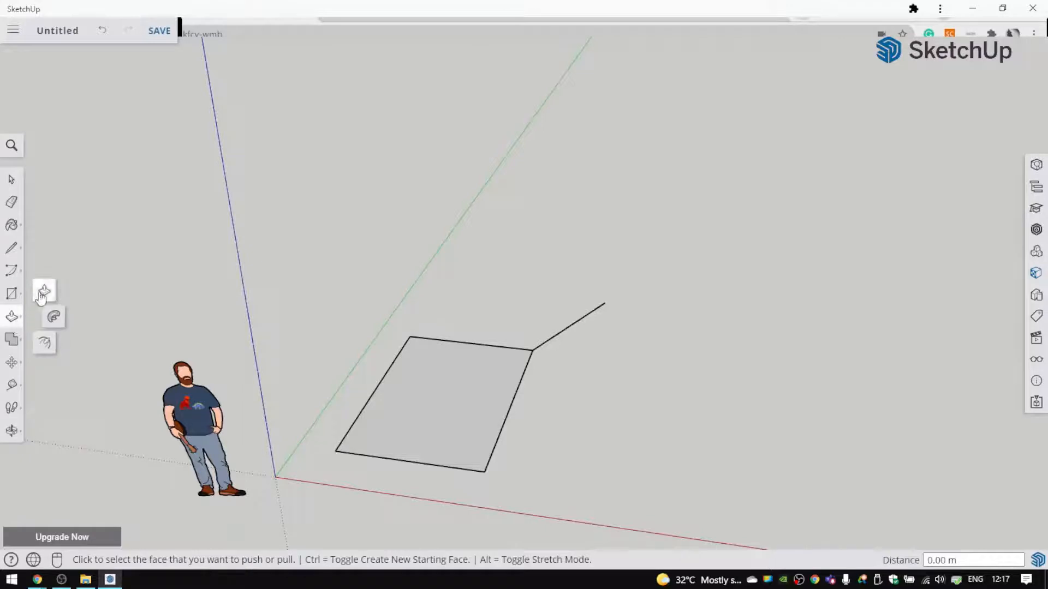
click(430, 420)
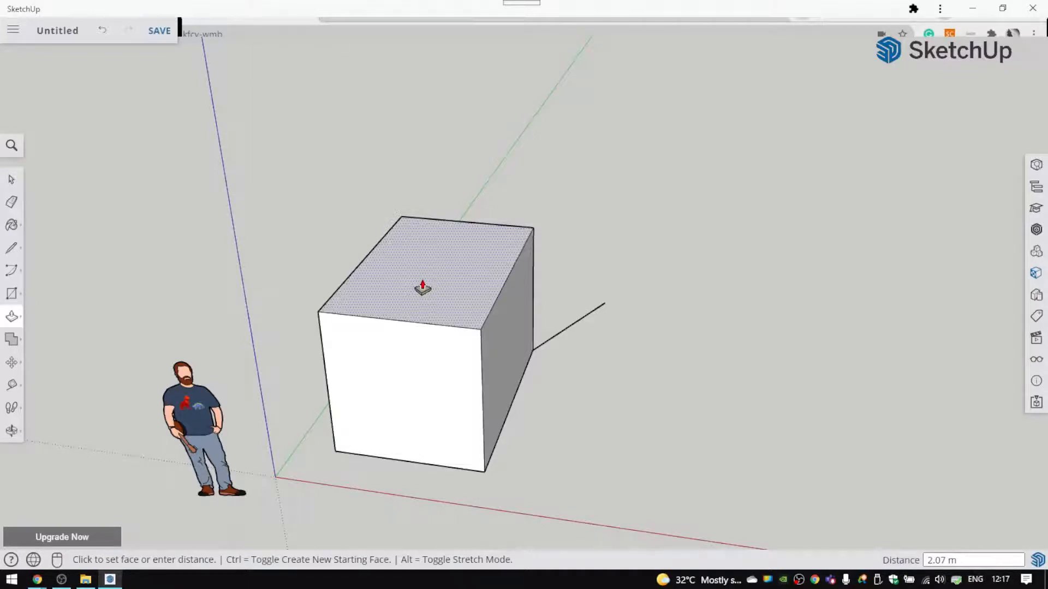
text(3)
key(Return)
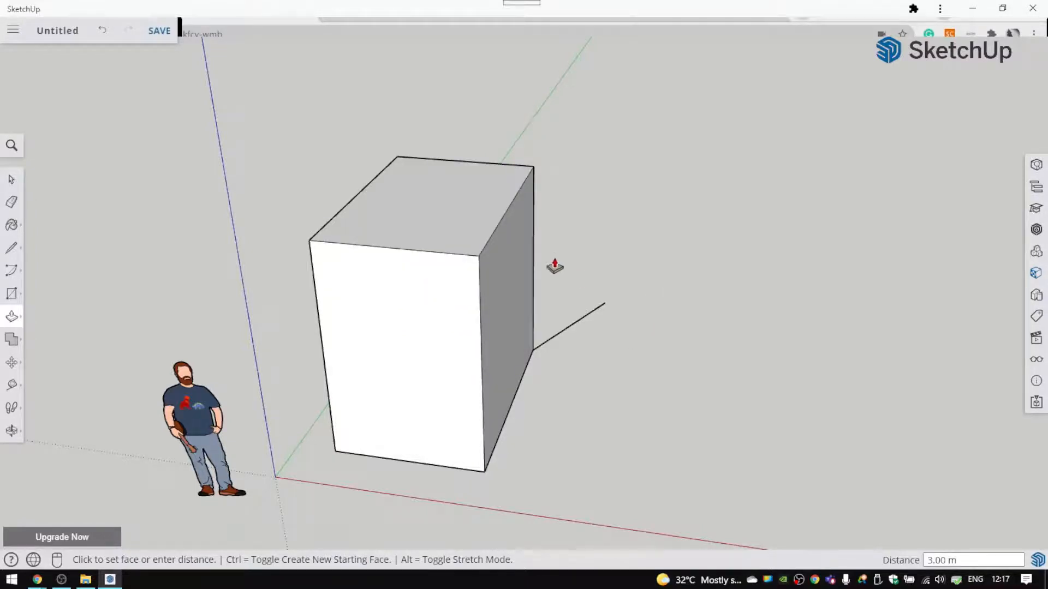
click(12, 179)
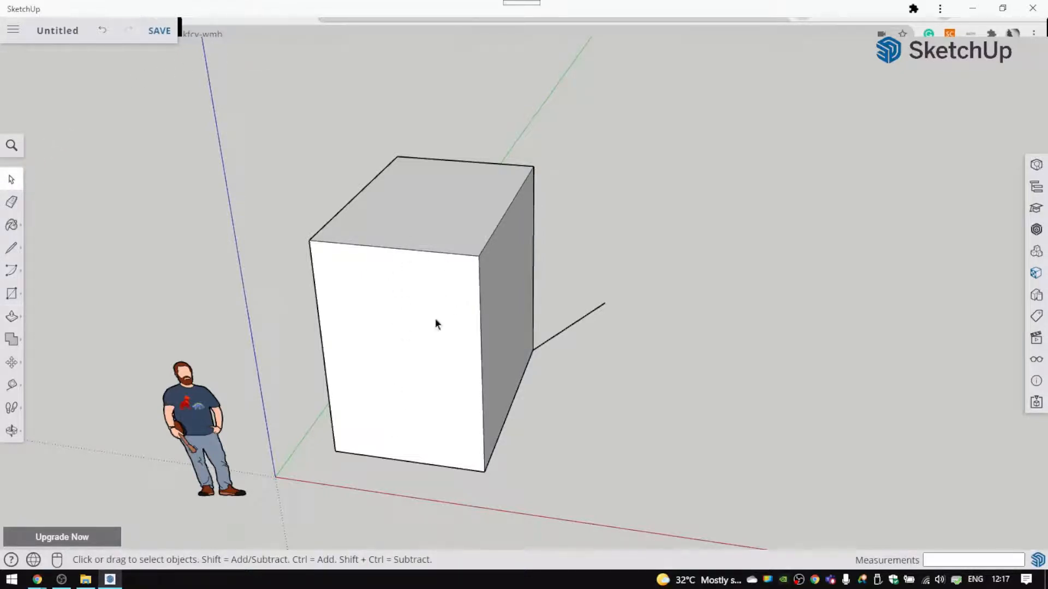
Step: Split the box's front face with a vertical line from the midpoint of its top edge to its bottom edge
click(11, 247)
click(45, 238)
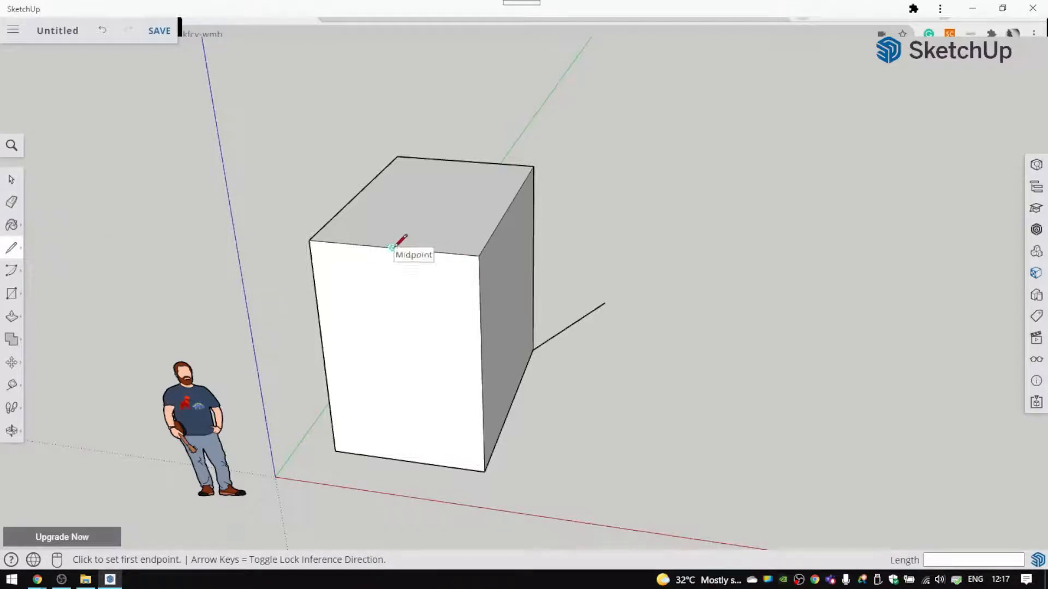
click(392, 248)
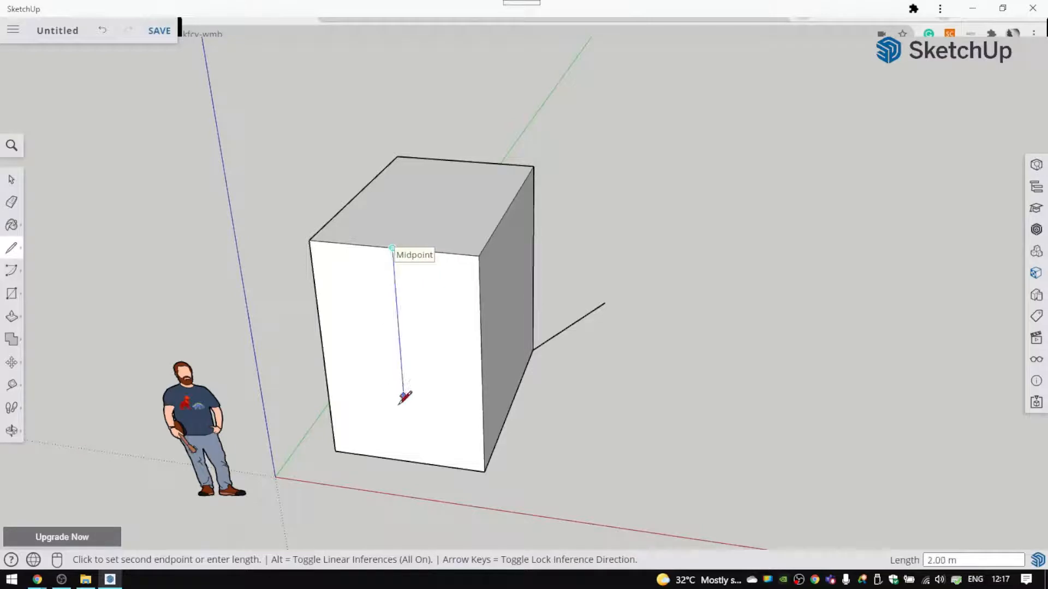
click(409, 462)
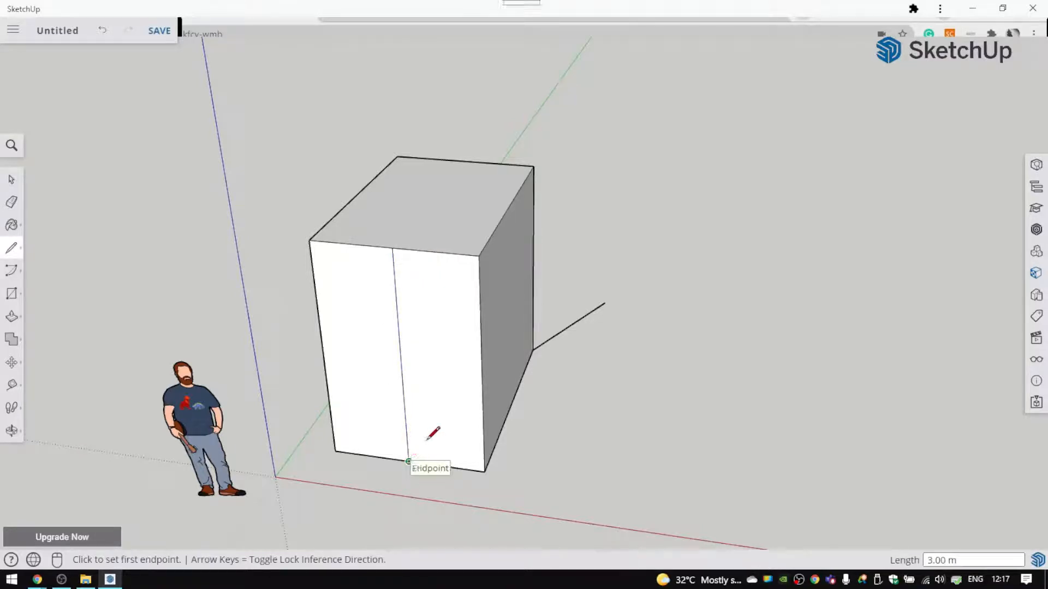
Step: Select the two halves of the box's front face alternately to inspect them as separate faces
click(11, 179)
click(362, 308)
click(435, 309)
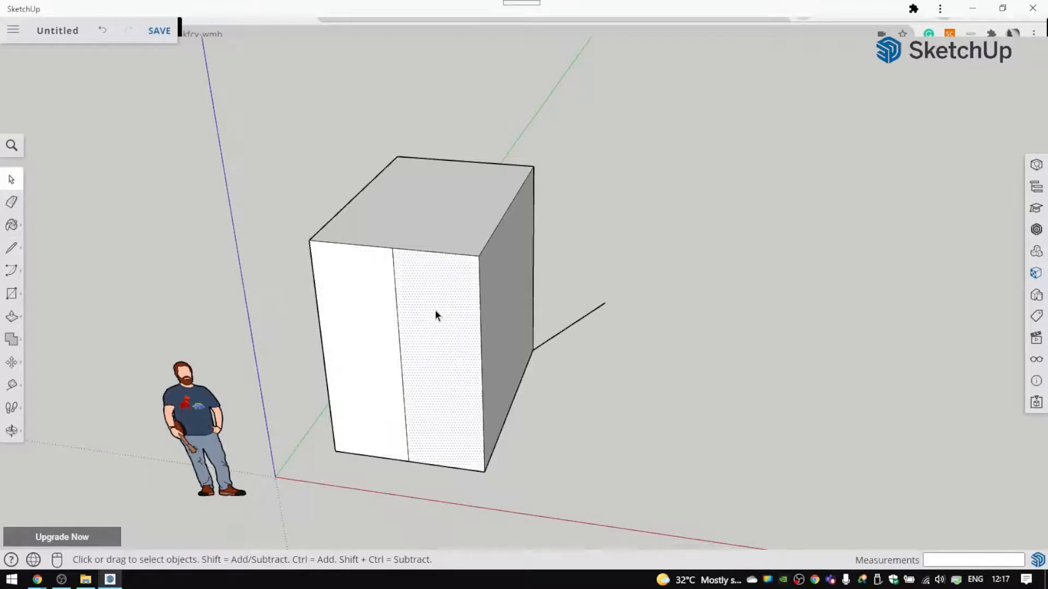
click(371, 306)
click(435, 312)
click(358, 298)
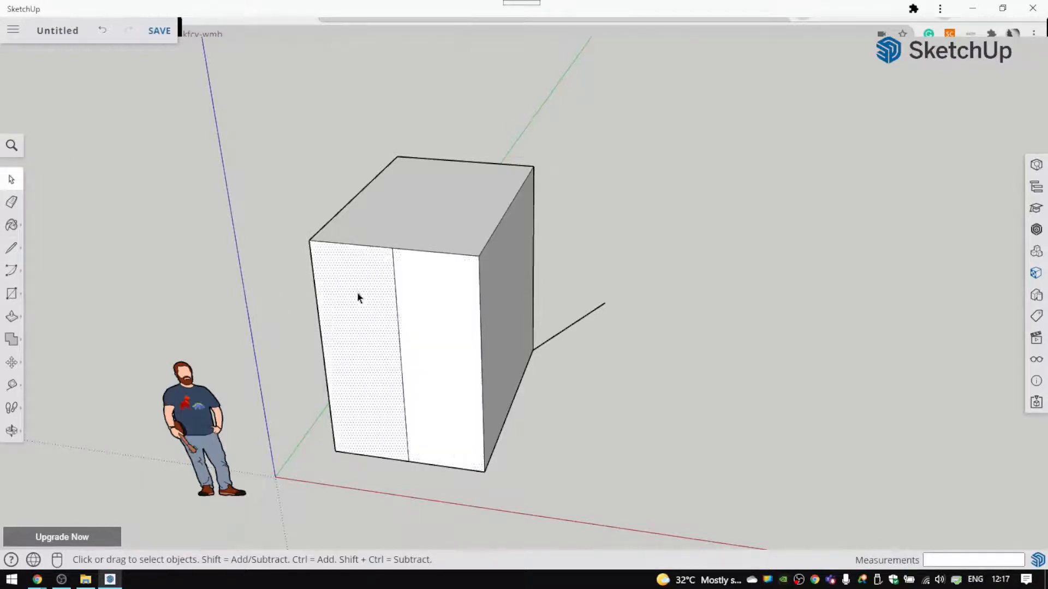
Step: Push/Pull the right half of the box's front face outward 1 m
click(431, 305)
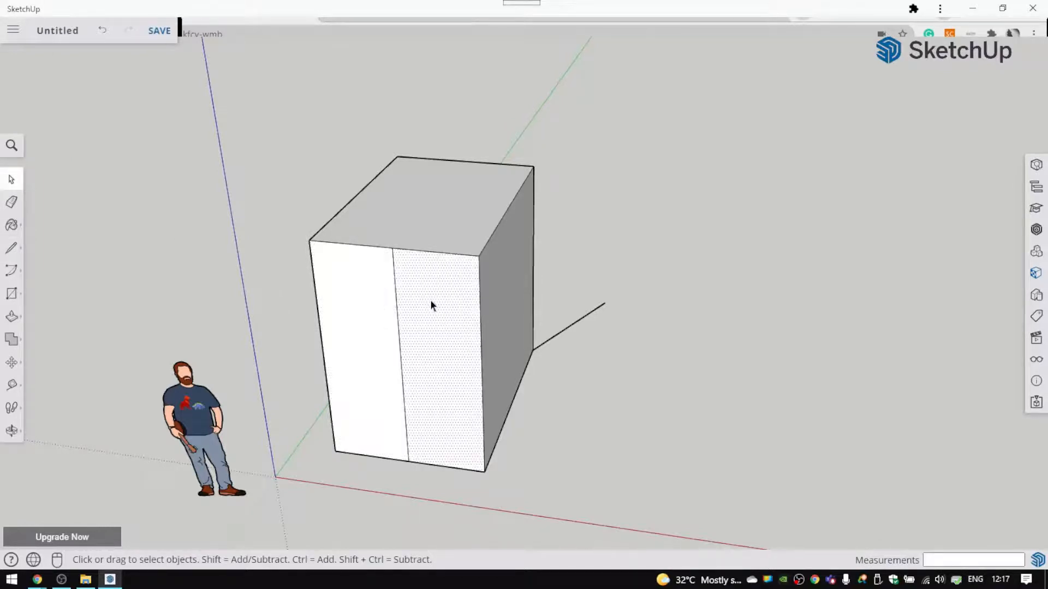
click(12, 317)
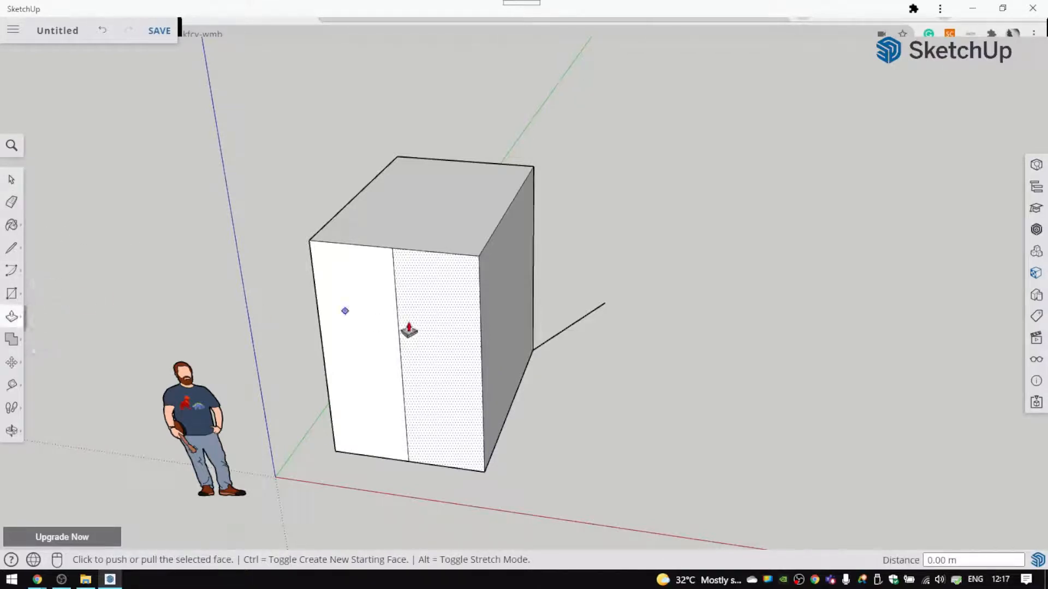
click(460, 334)
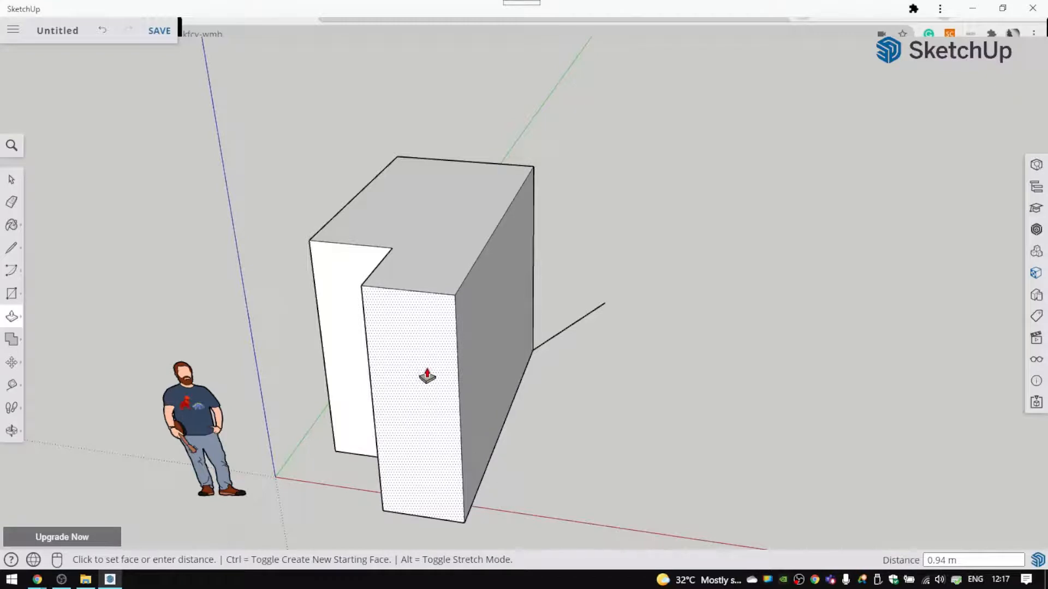
text(1)
key(Return)
scroll(582, 352, down, 2)
scroll(580, 352, down, 2)
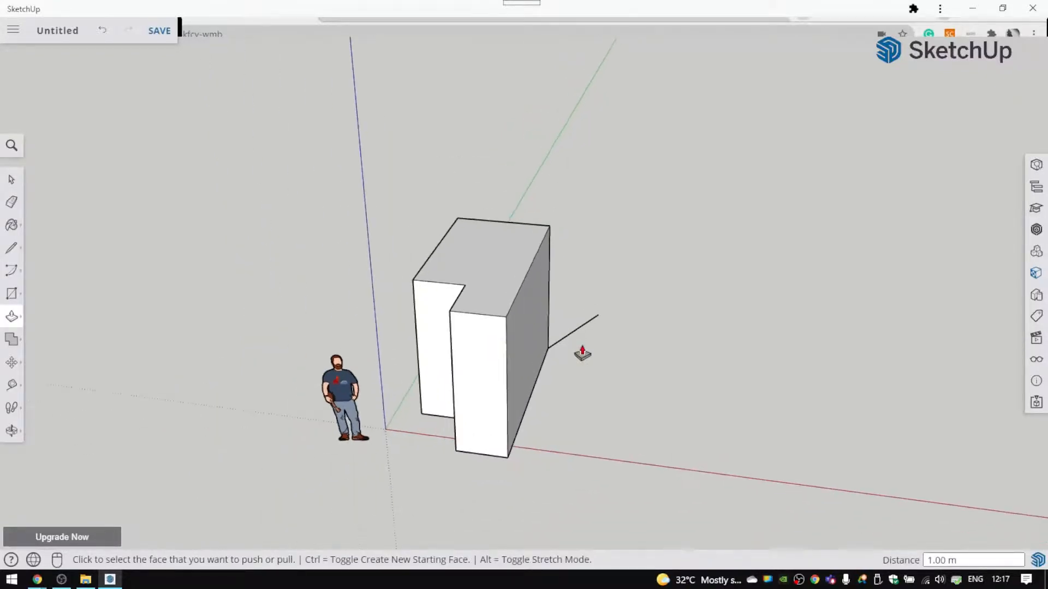
middle_drag(610, 370, 596, 311)
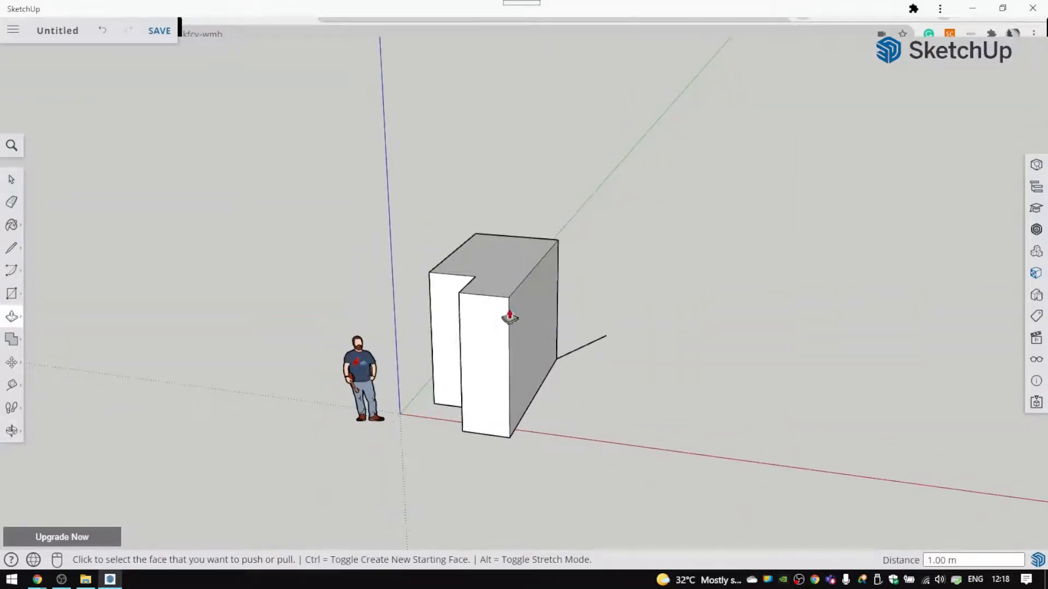
click(11, 179)
scroll(534, 308, up, 3)
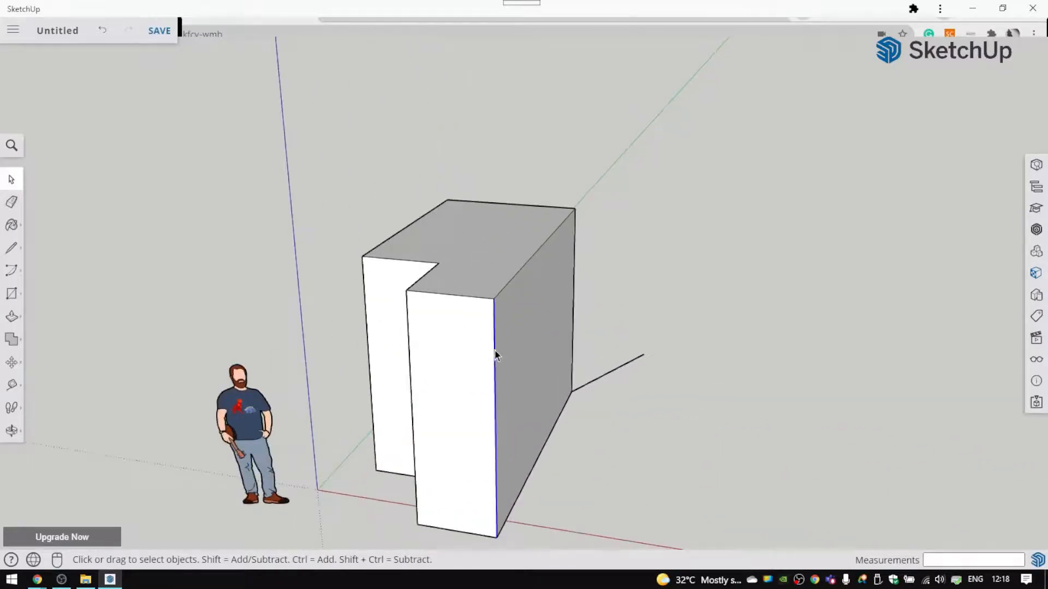
scroll(497, 353, down, 3)
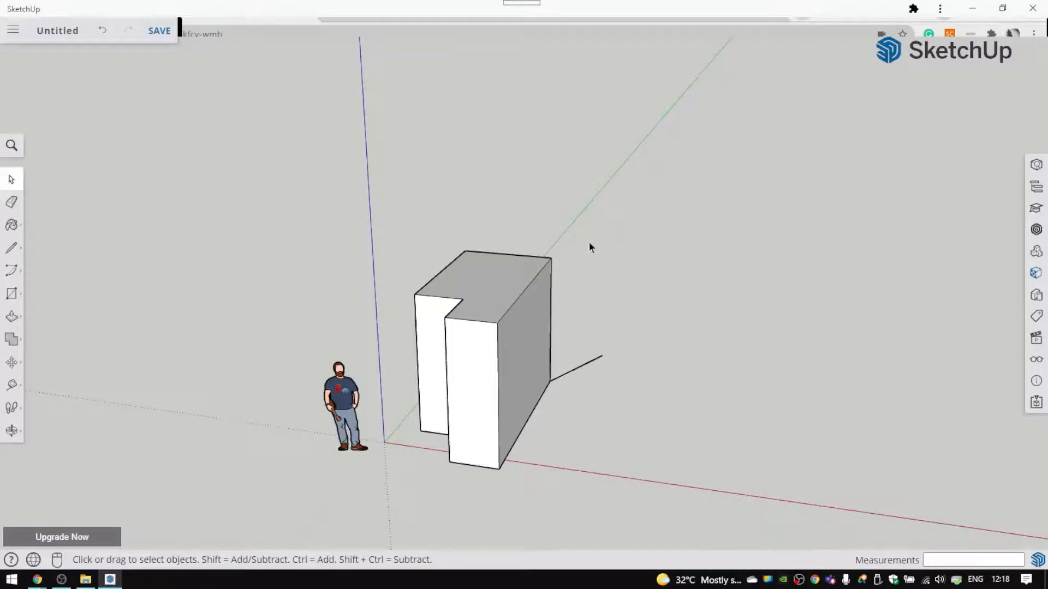
Step: Draw a 4 m by 6 m rectangle on the ground beside the box
click(12, 249)
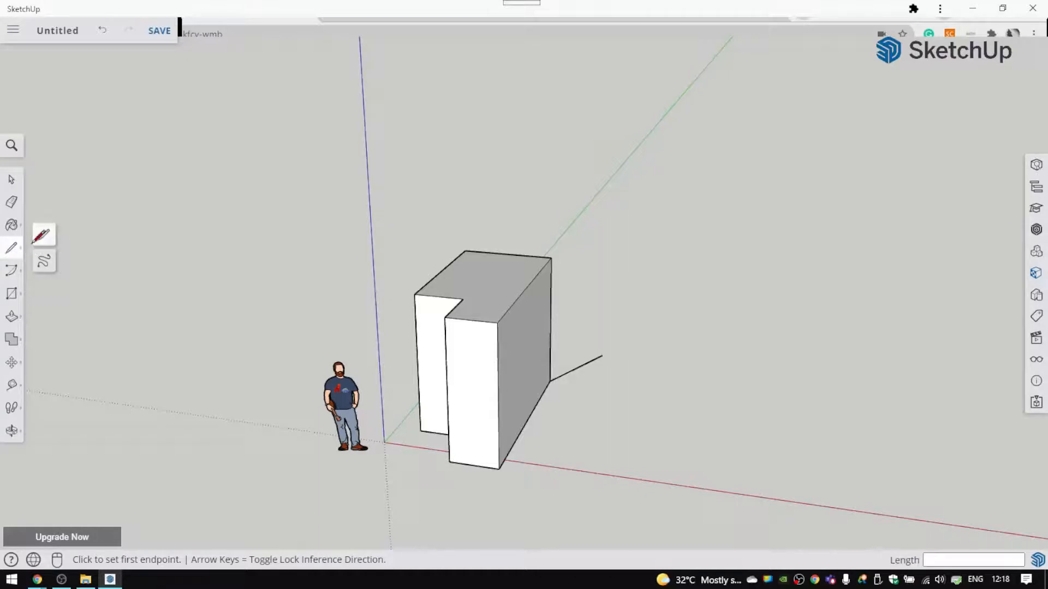
mouse_move(17, 254)
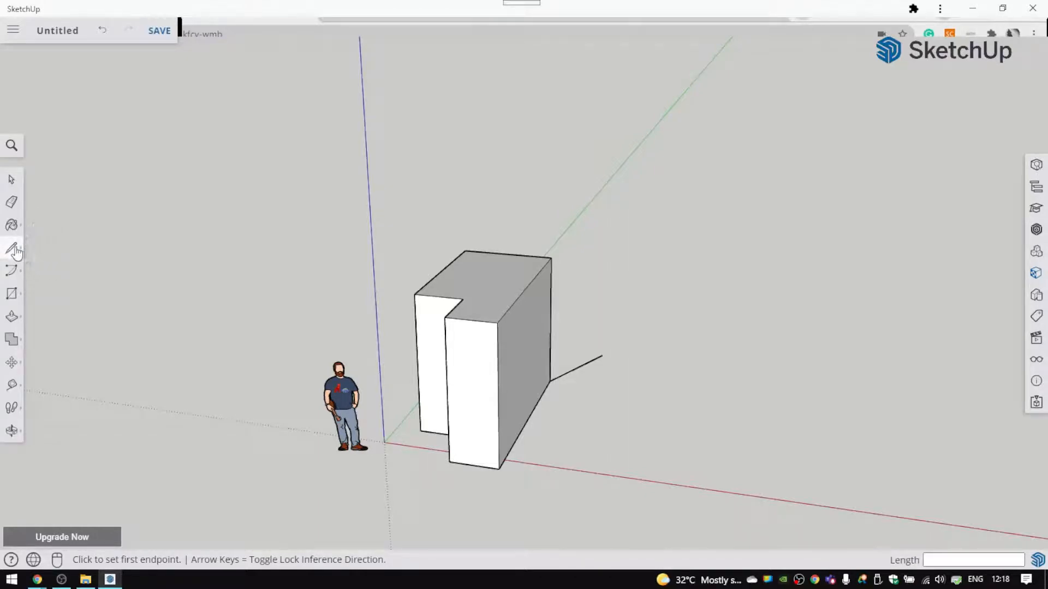
click(21, 298)
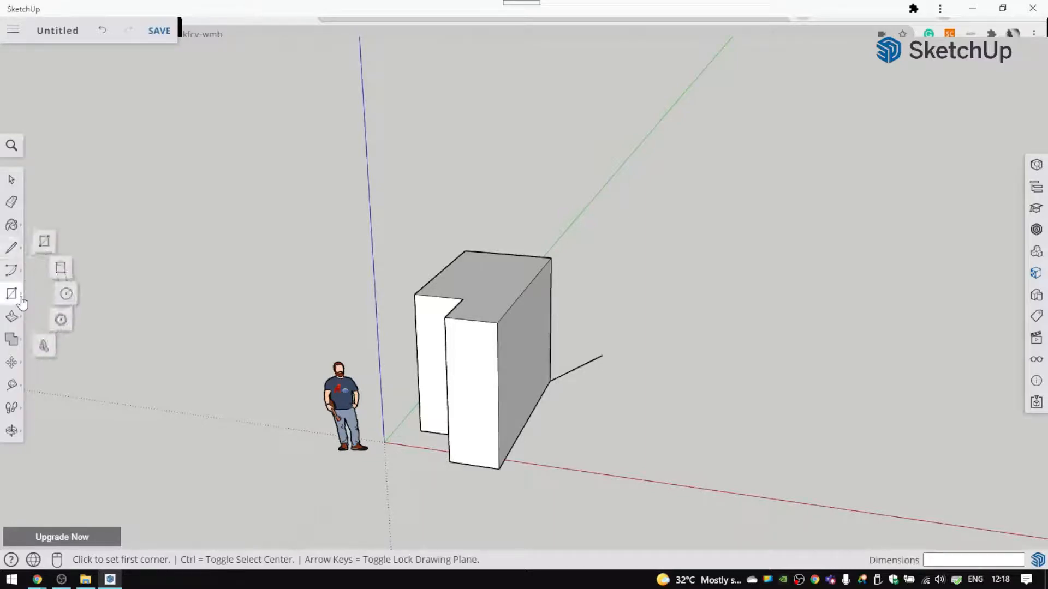
click(45, 242)
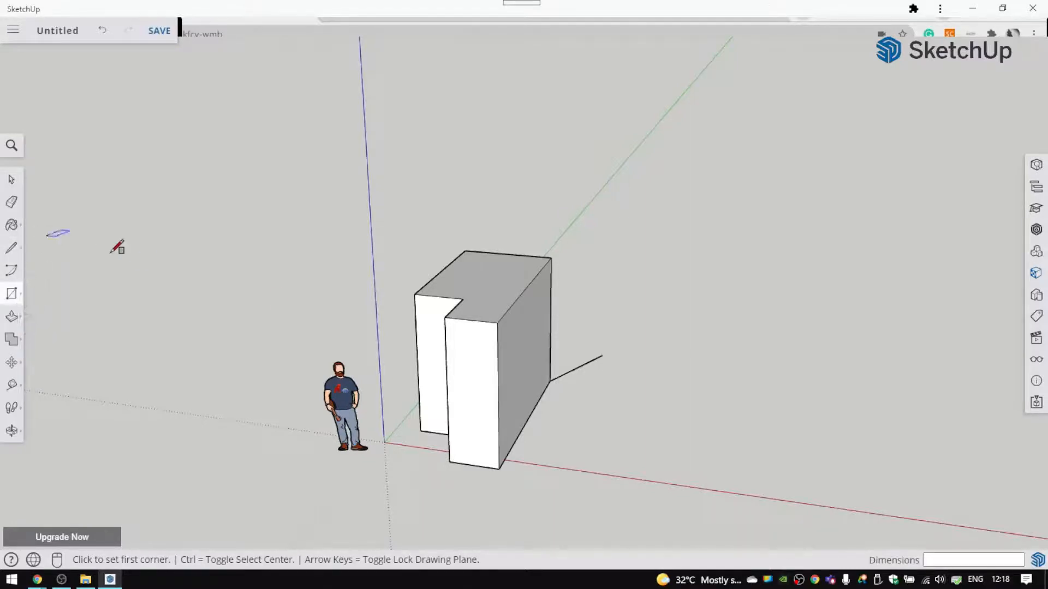
click(618, 458)
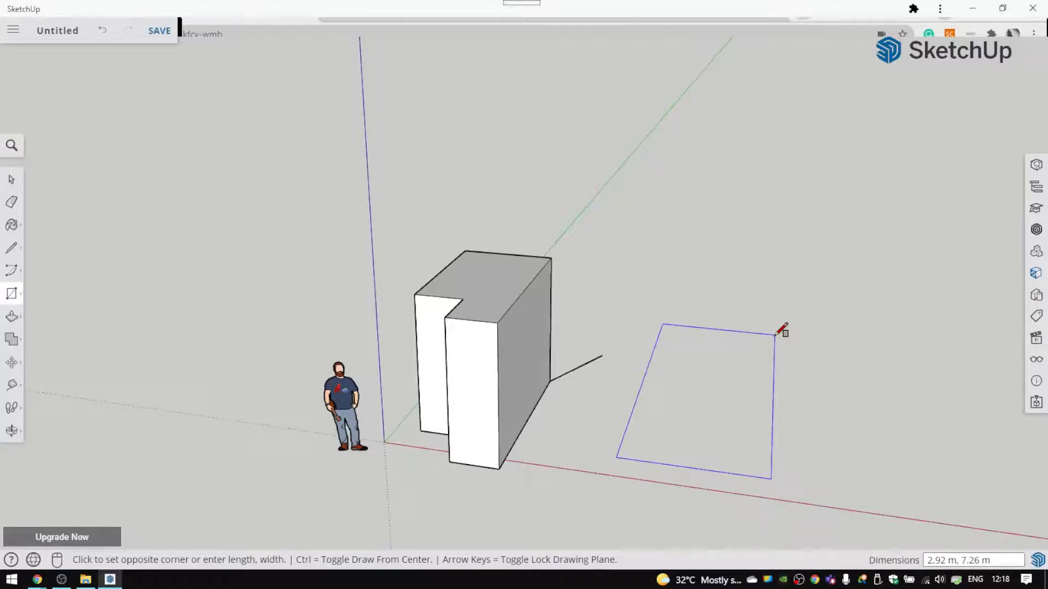
text(4,6)
key(Return)
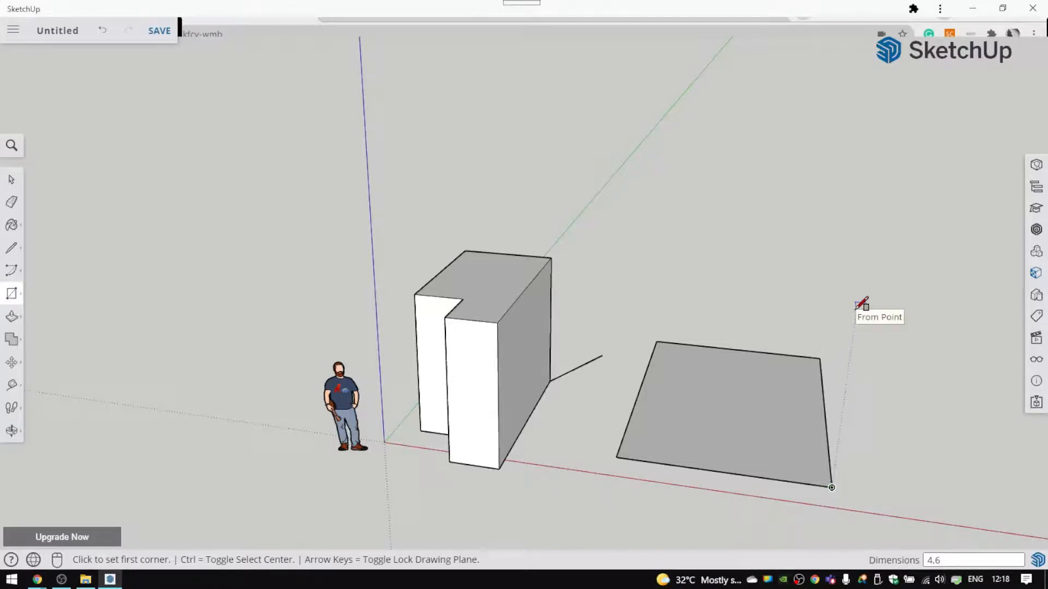
click(109, 579)
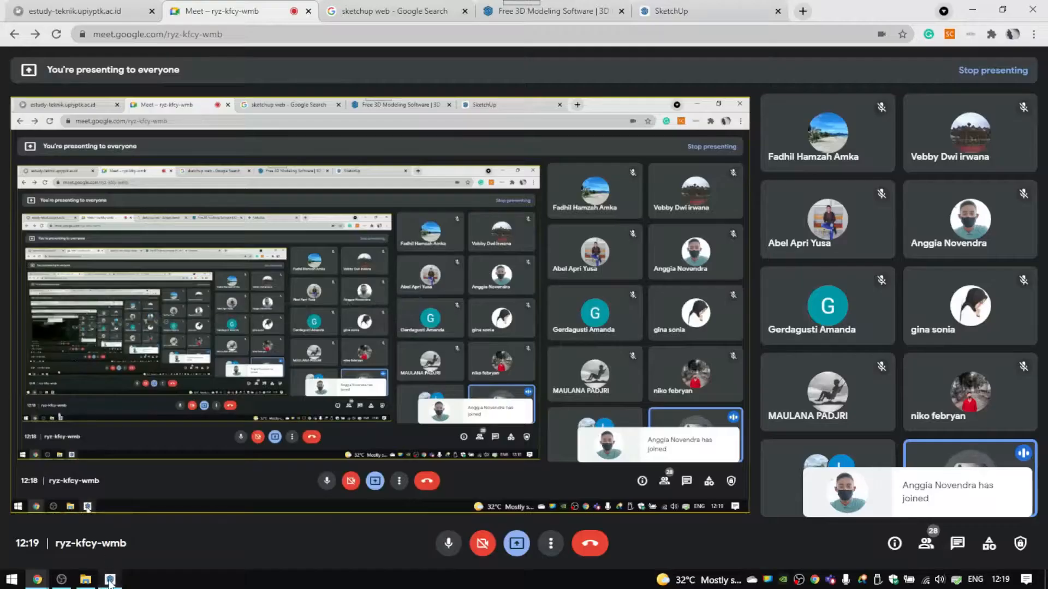
click(110, 580)
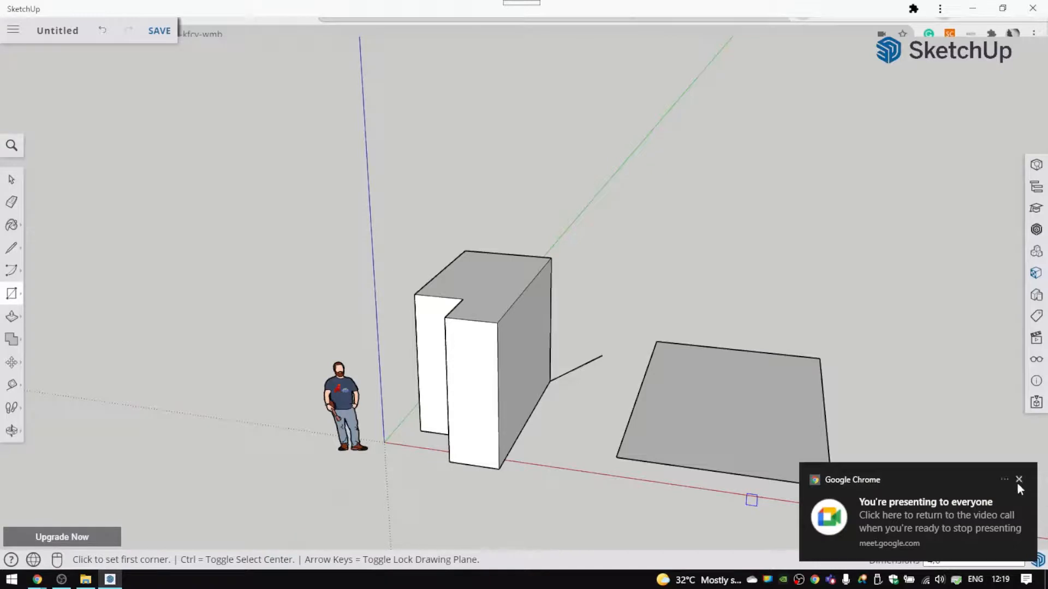
click(1018, 481)
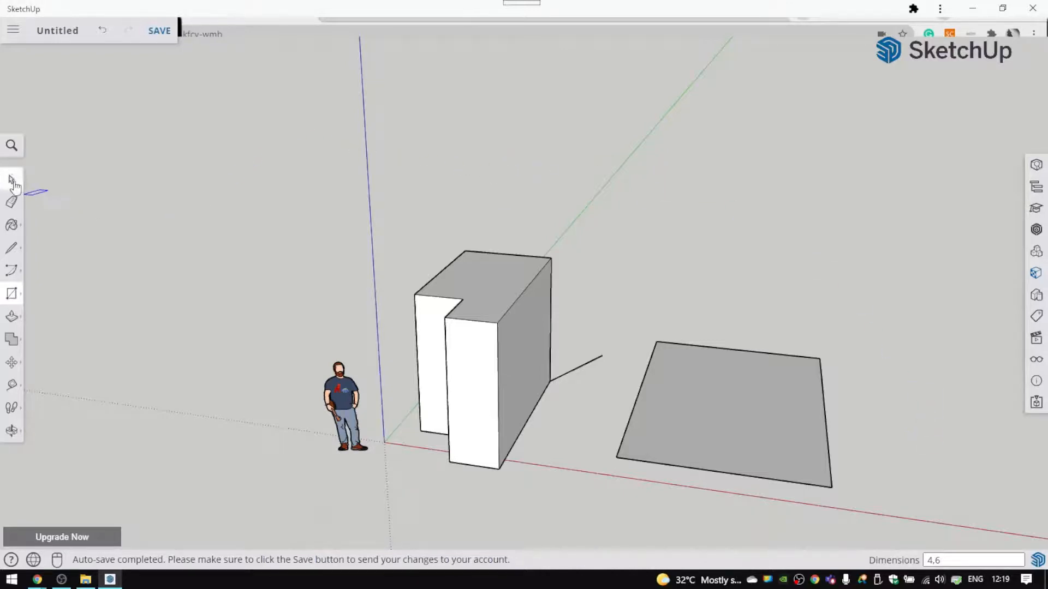
Step: Try Push/Pull on the 4 m by 6 m ground rectangle with a height of 2 m, and undo it
click(13, 320)
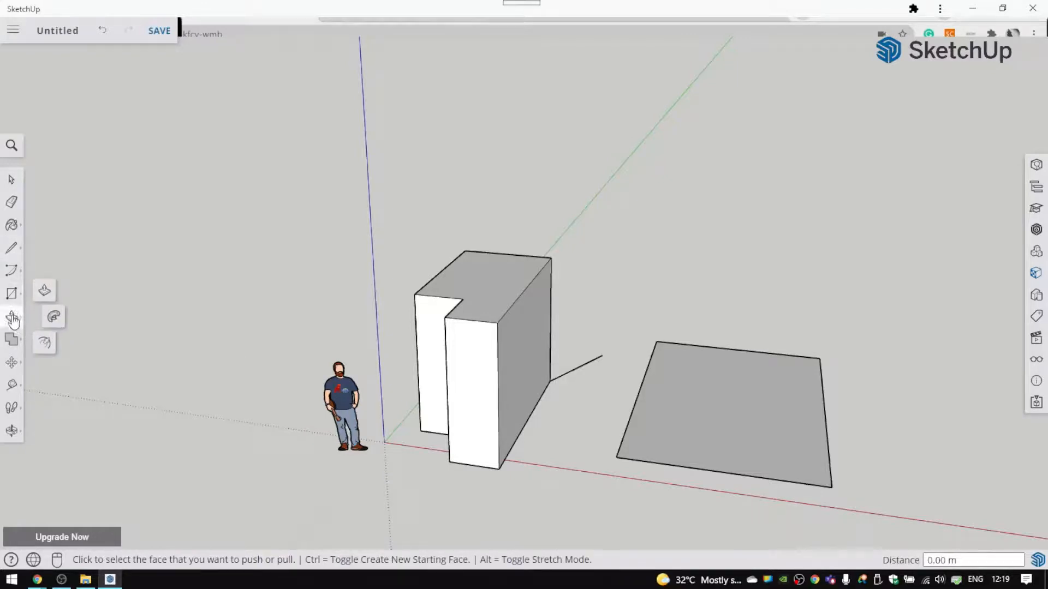
click(46, 294)
click(709, 409)
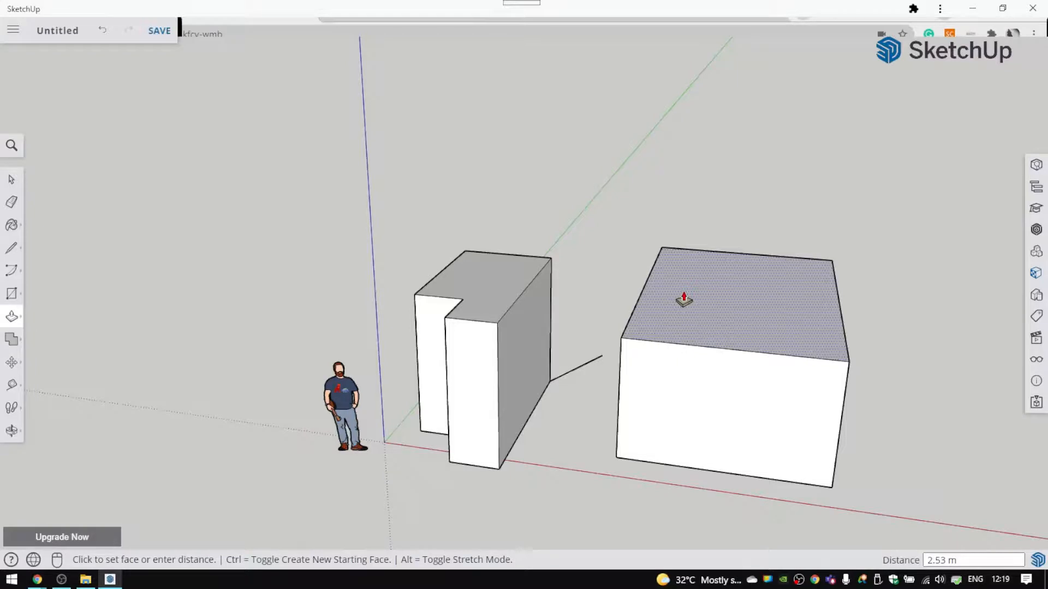
text(2.)
key(Return)
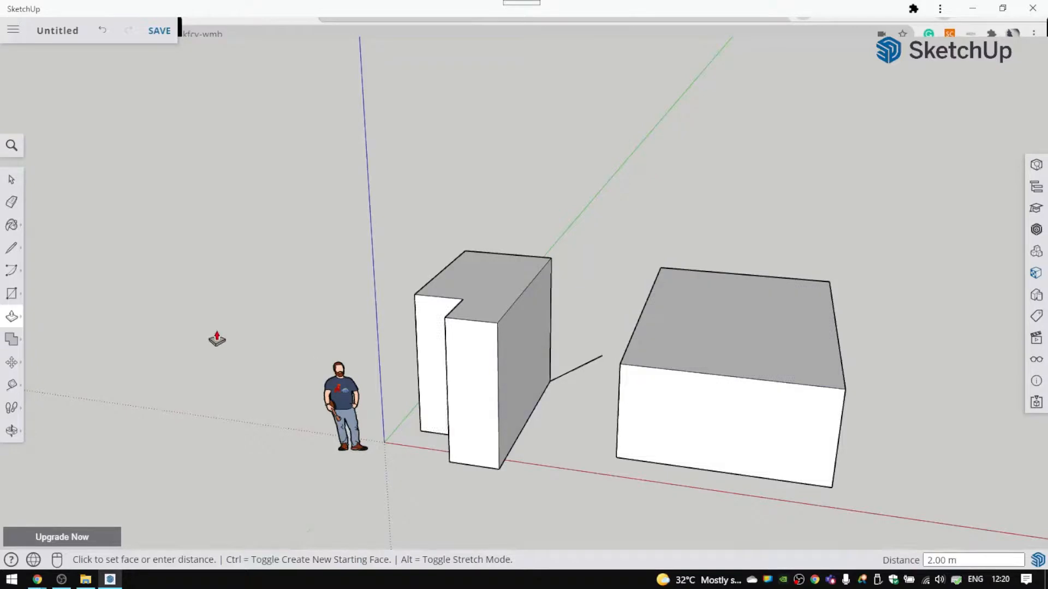
key(ctrl+z)
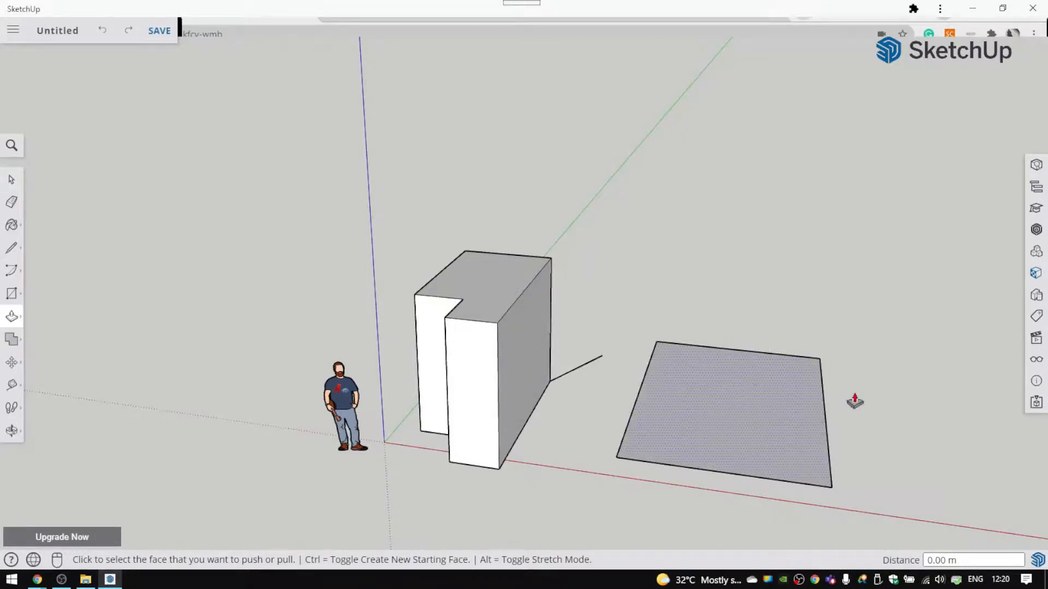
Step: Push/Pull the 4 m by 6 m ground rectangle upward 6 m into a second box
click(12, 178)
click(14, 321)
click(721, 409)
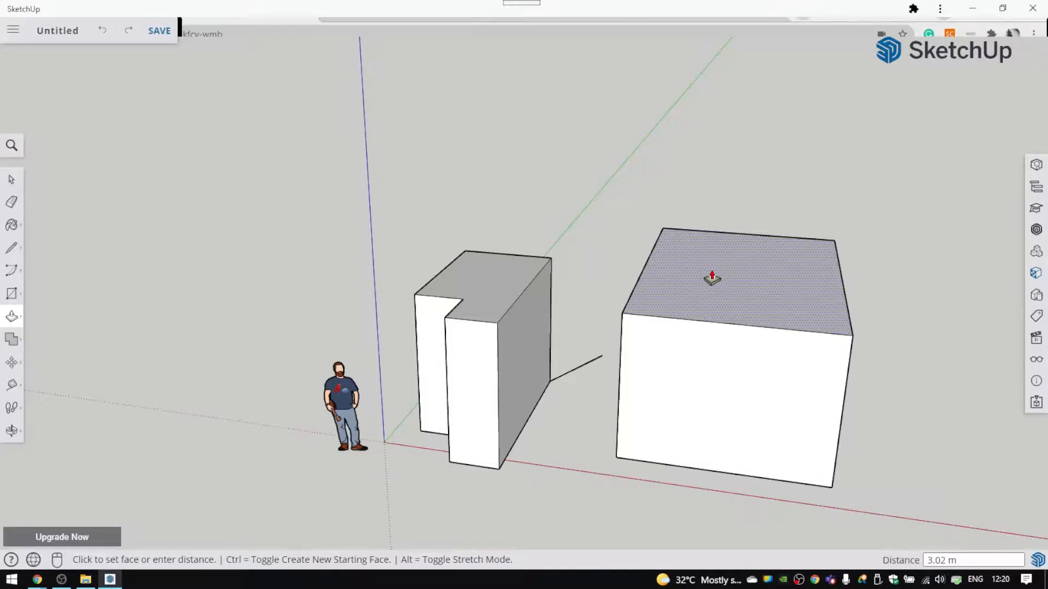
text(6.)
key(Return)
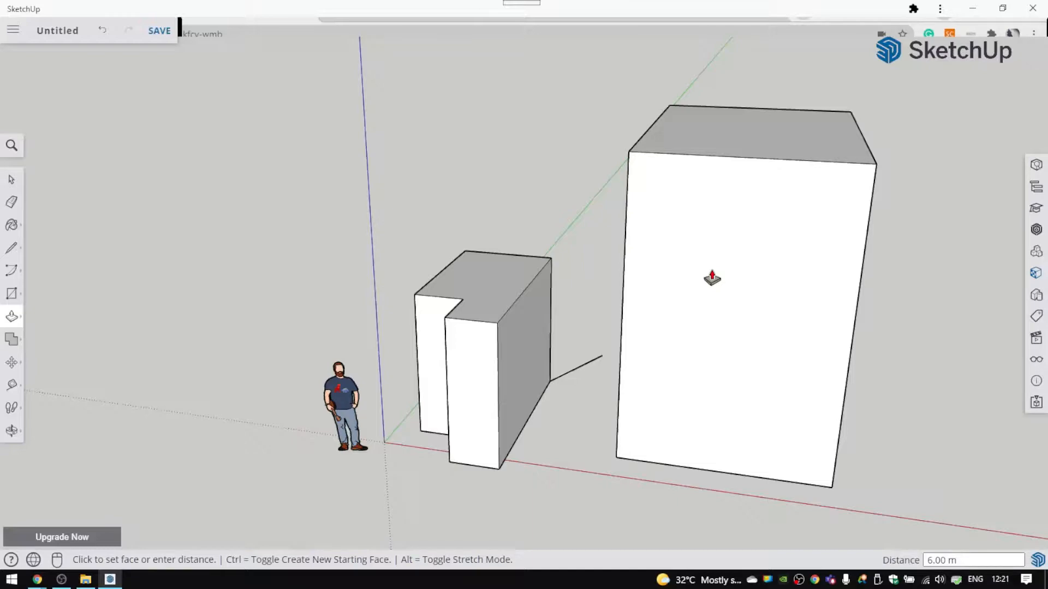
scroll(712, 281, down, 2)
scroll(713, 297, up, 6)
scroll(732, 297, down, 5)
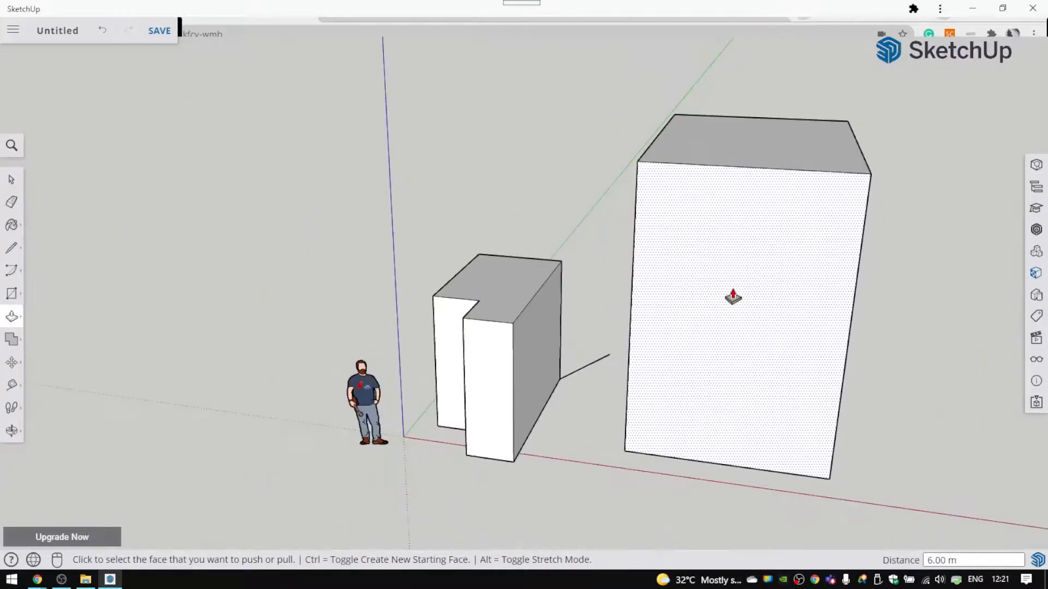
scroll(733, 297, down, 3)
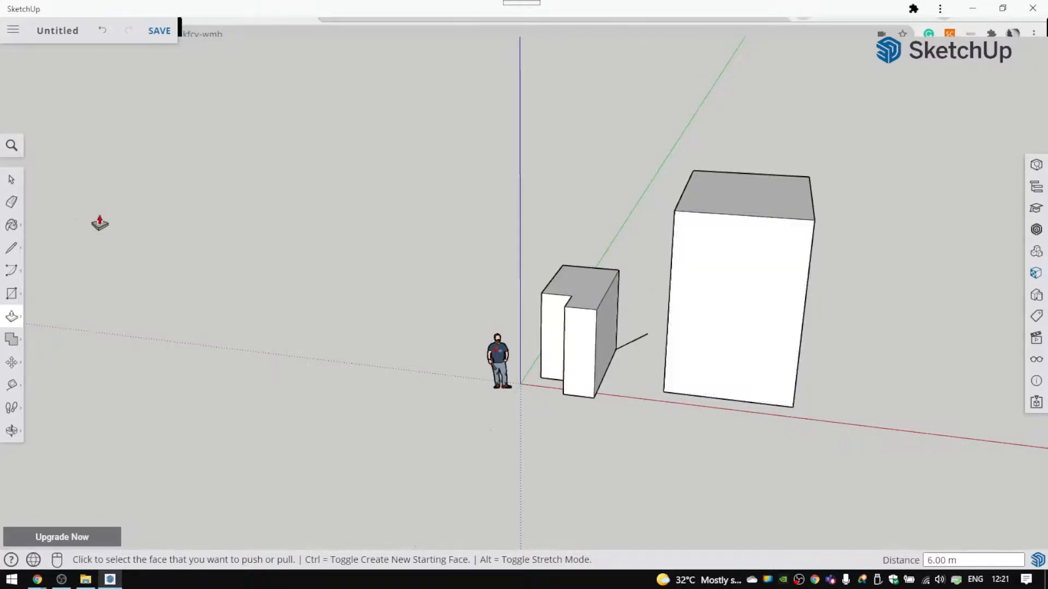
Step: Draw an upright rectangle about 2.10 m by 1.47 m in the middle of the large box's front face
click(11, 179)
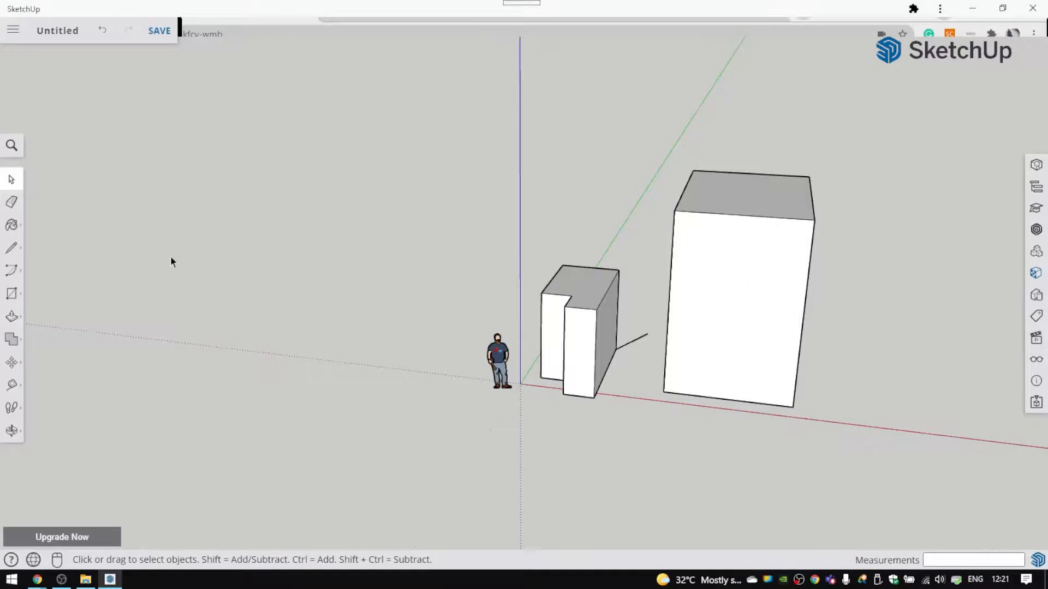
click(11, 293)
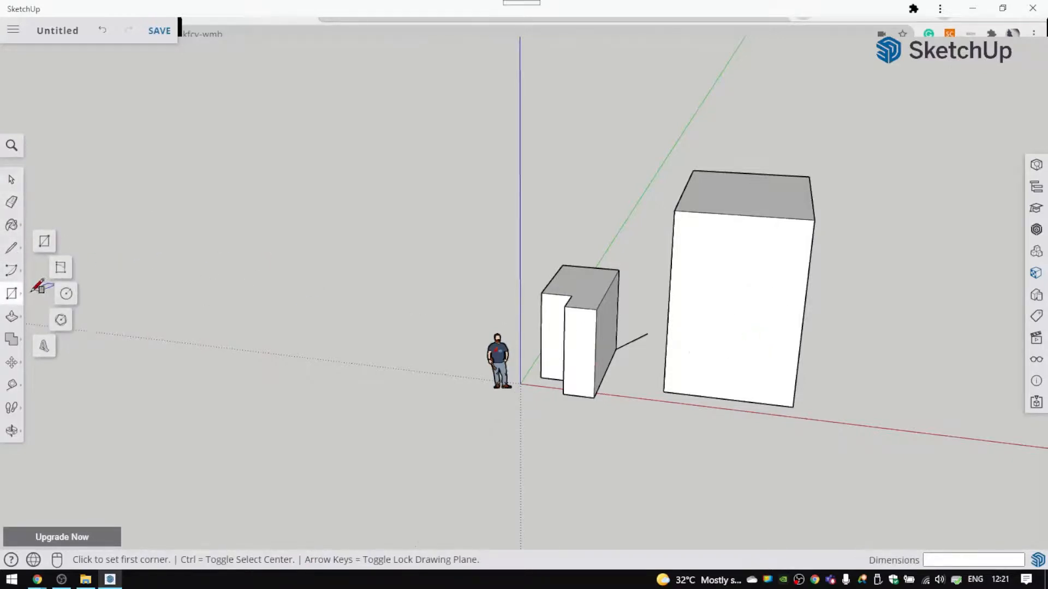
click(712, 268)
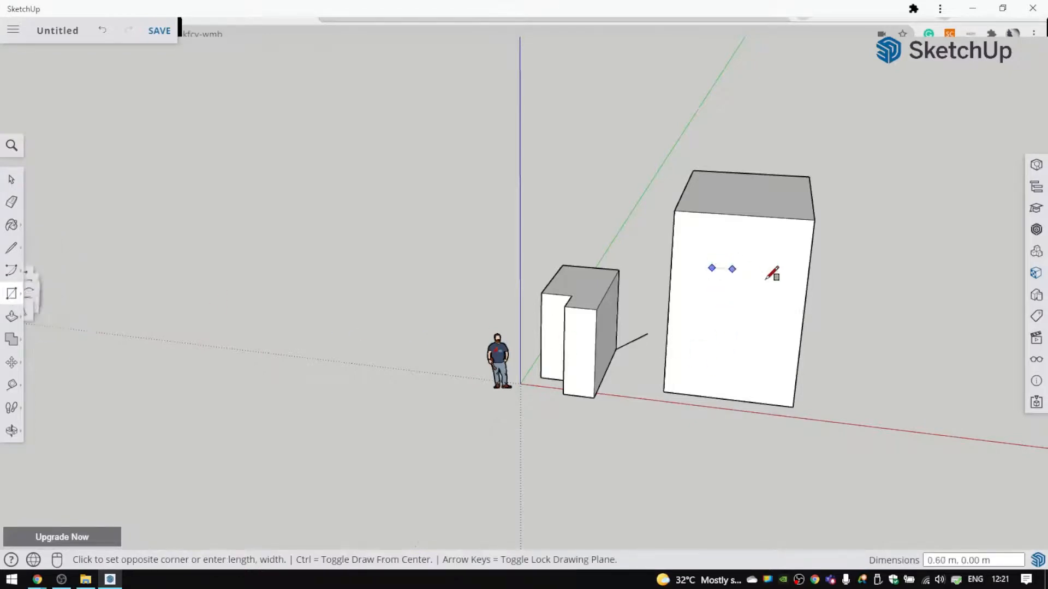
click(755, 336)
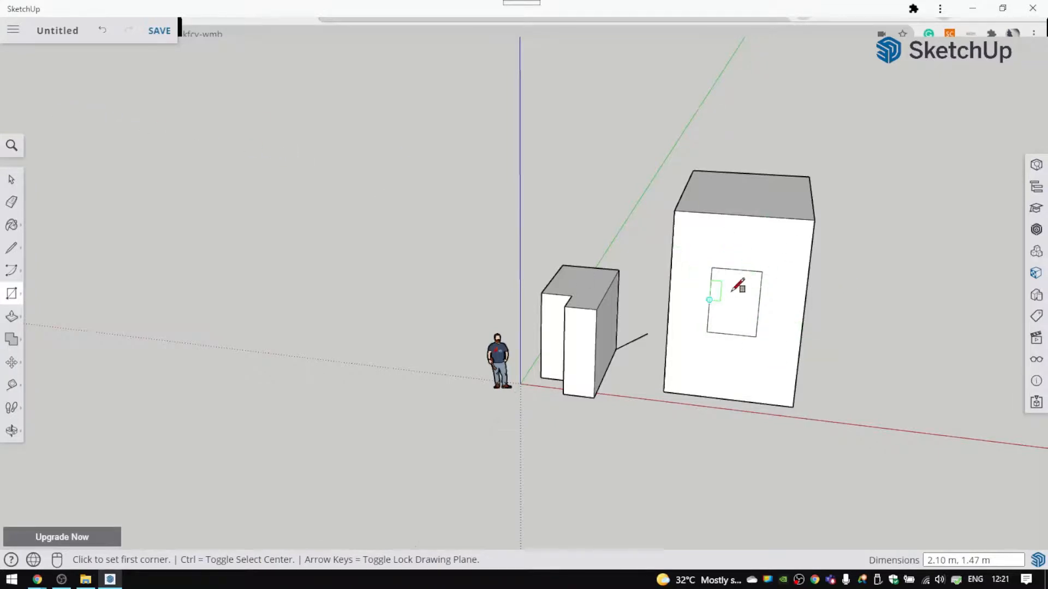
click(12, 179)
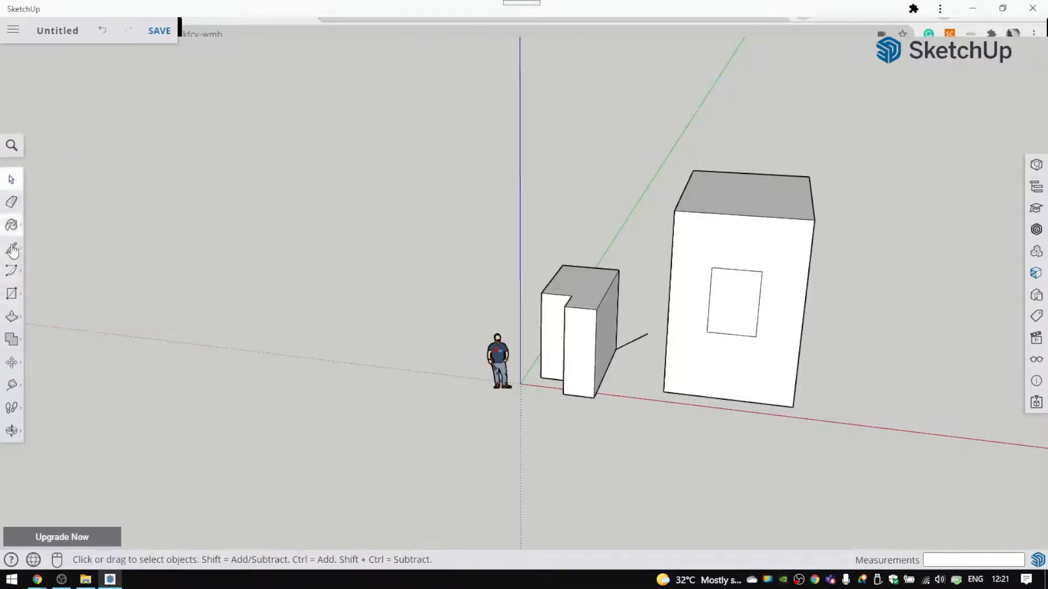
Step: Push/Pull the small rectangle on the large box's front face outward about 1.03 m, level with the smaller box's protruding front
click(13, 318)
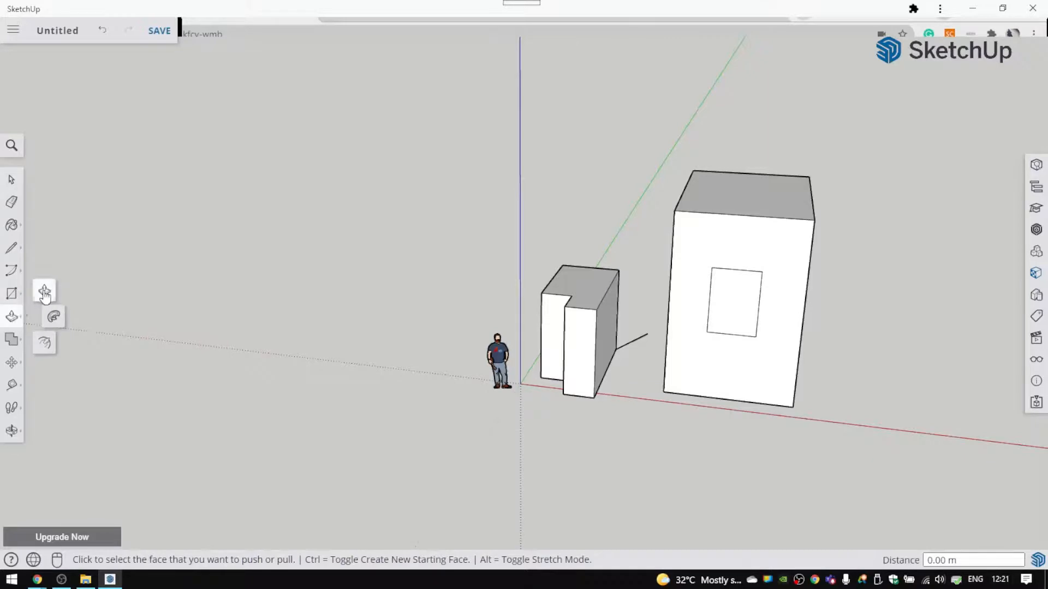
click(732, 300)
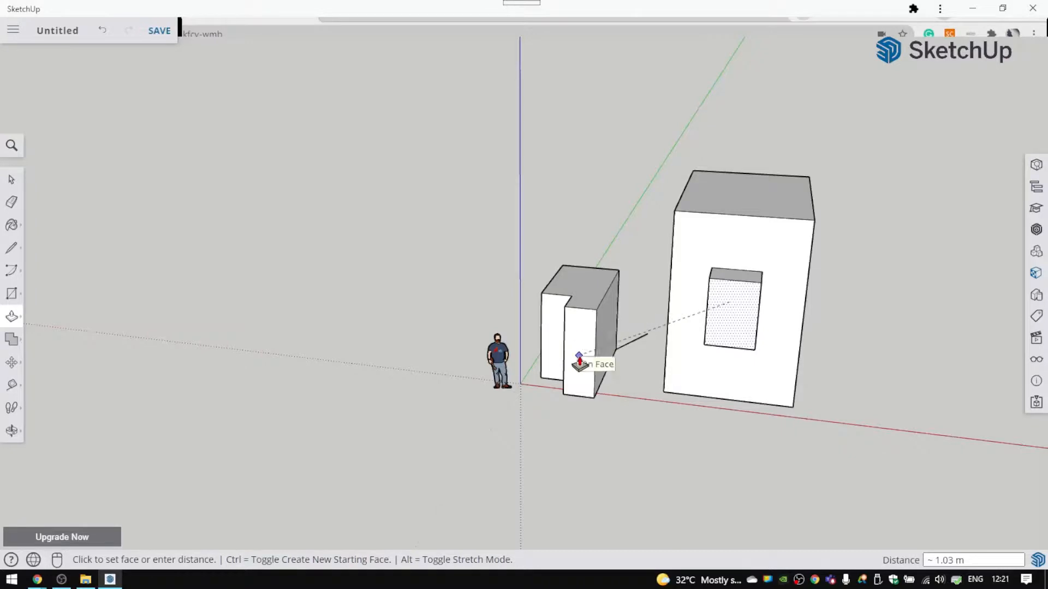
click(580, 361)
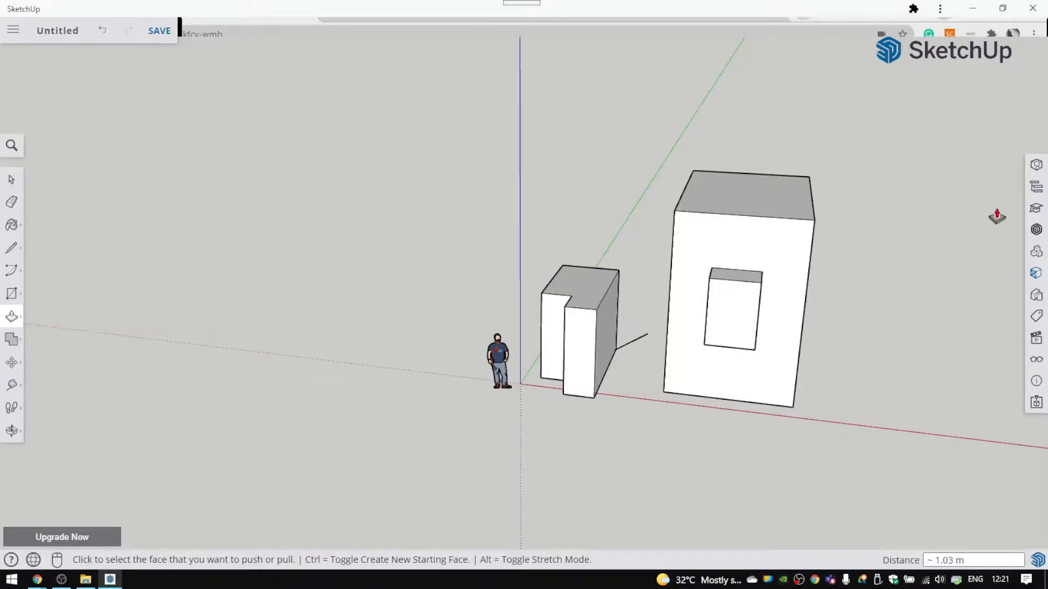
middle_drag(998, 227, 381, 109)
key(p)
scroll(494, 306, down, 2)
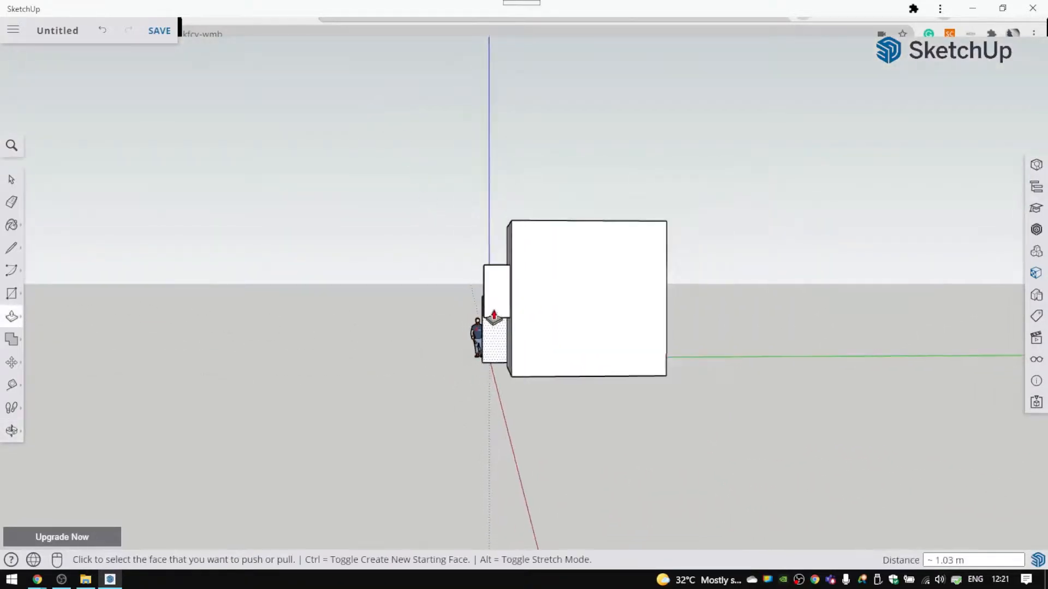
scroll(495, 309, up, 3)
scroll(495, 310, up, 4)
scroll(504, 319, down, 5)
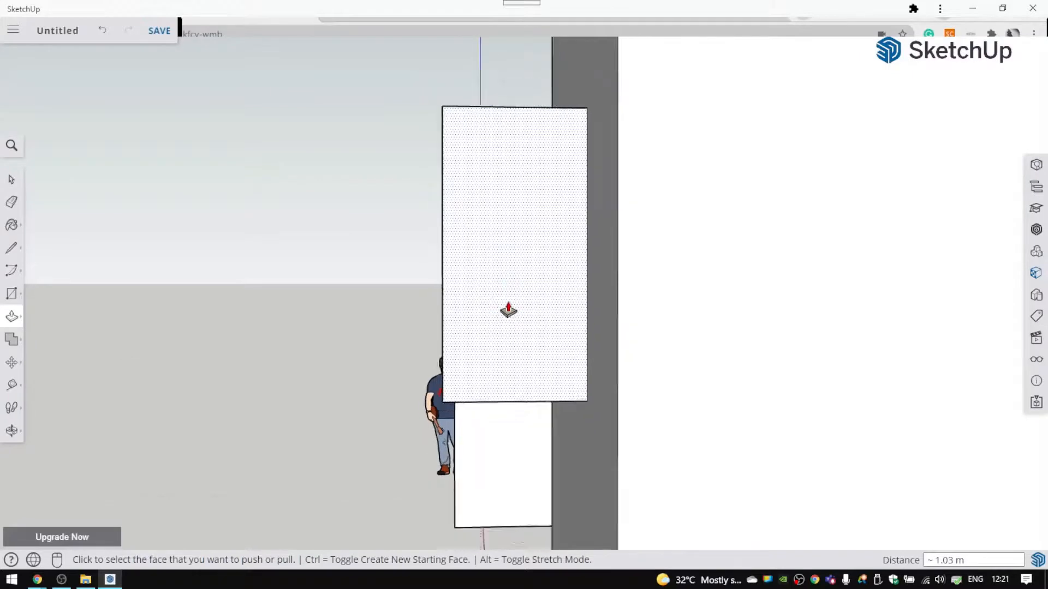
middle_drag(546, 254, 877, 338)
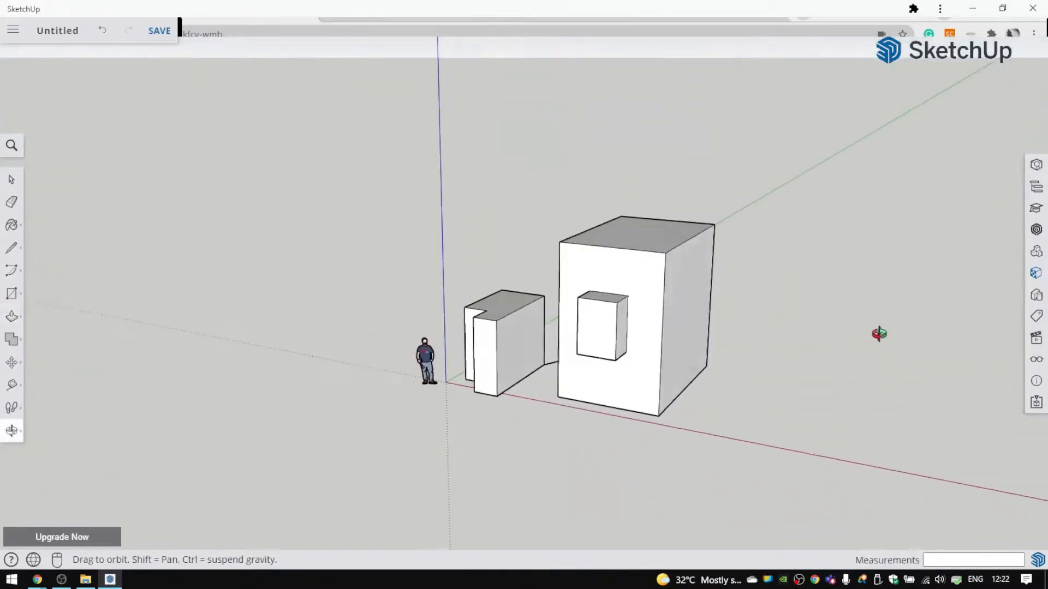
Step: Examine the tool variants available in the Line, Arc and Rectangle groups
key(p)
middle_drag(438, 222, 526, 262)
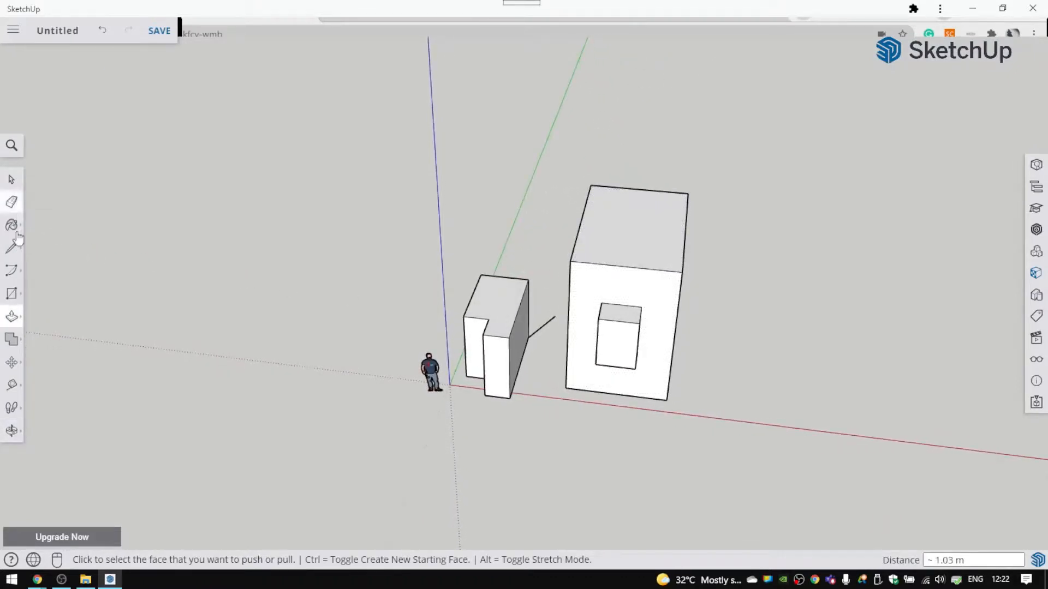
click(11, 248)
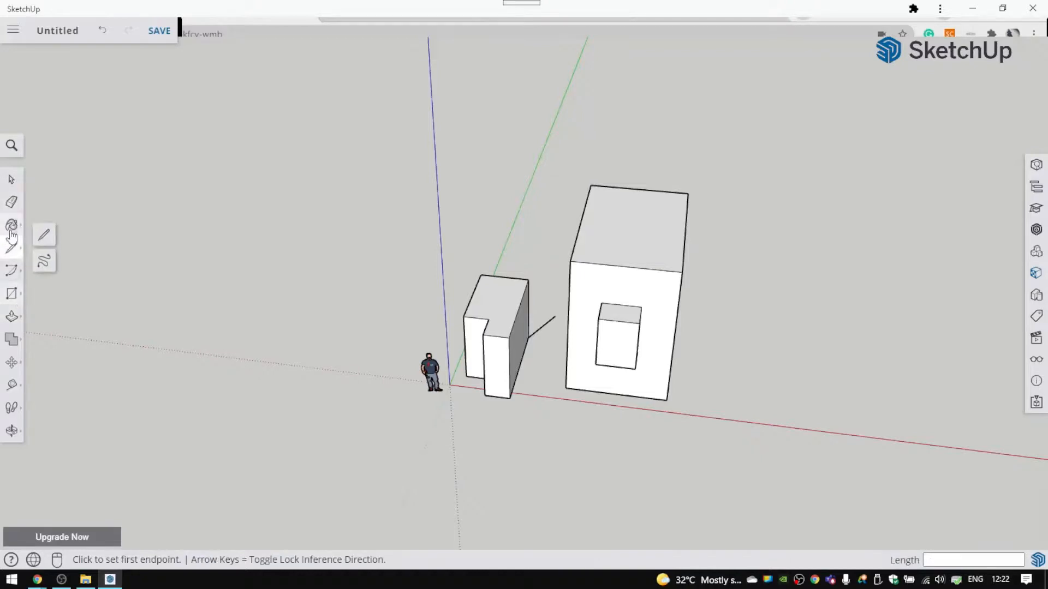
click(11, 273)
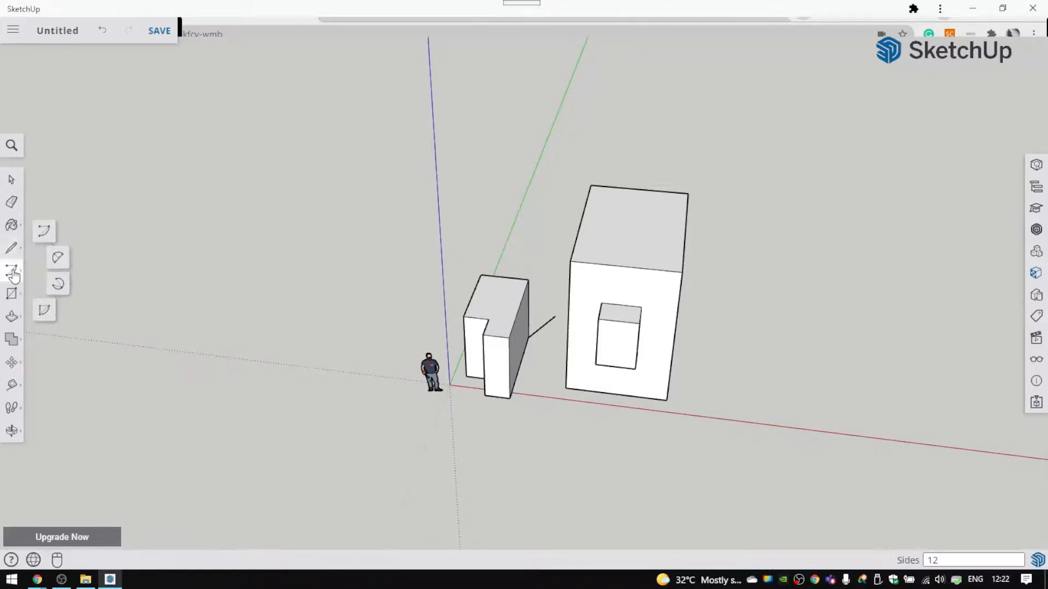
click(18, 298)
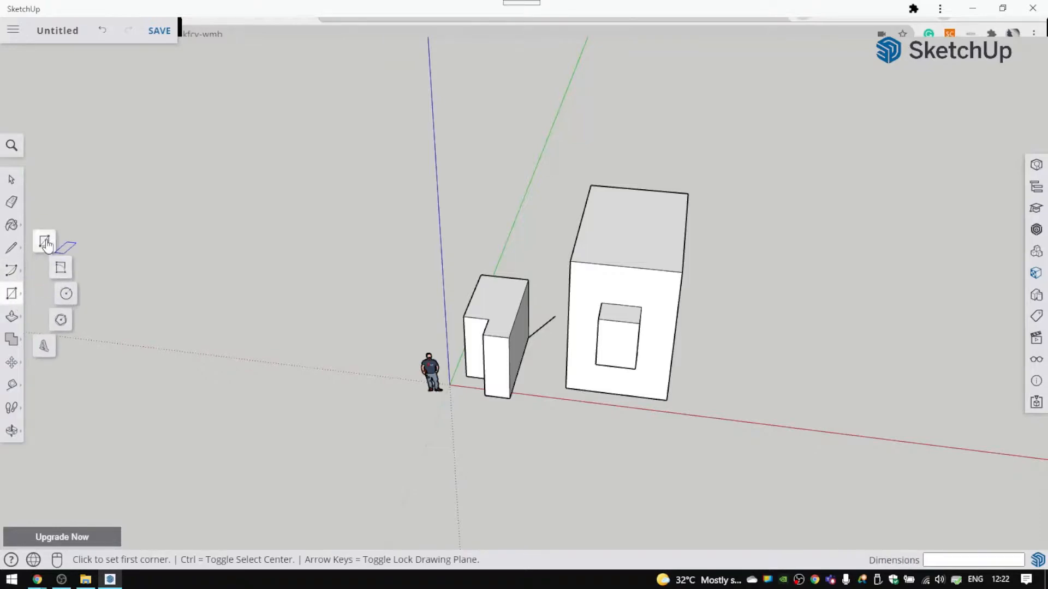
click(66, 296)
click(770, 366)
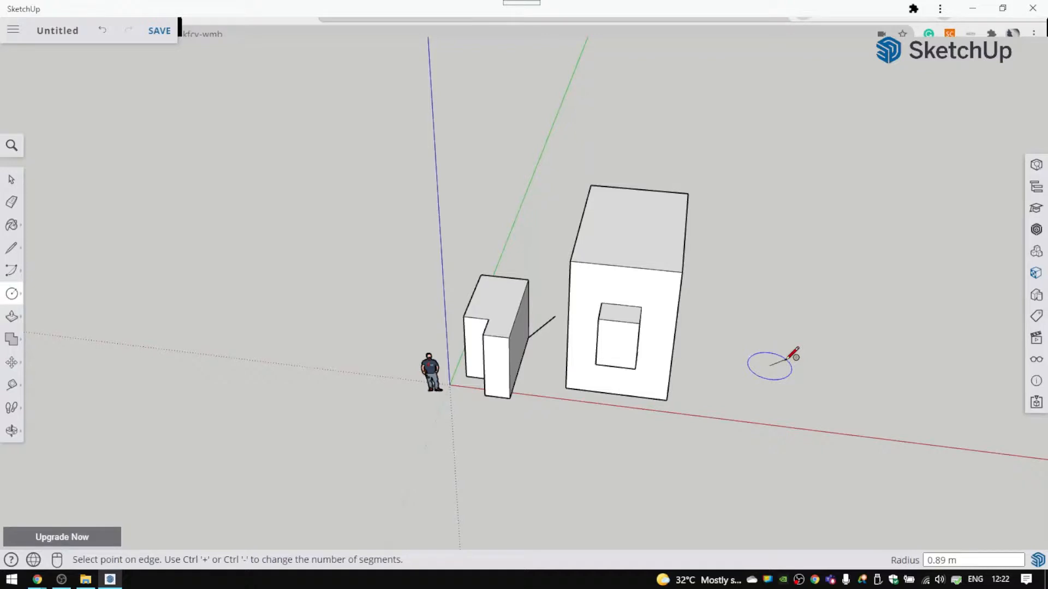
key(Escape)
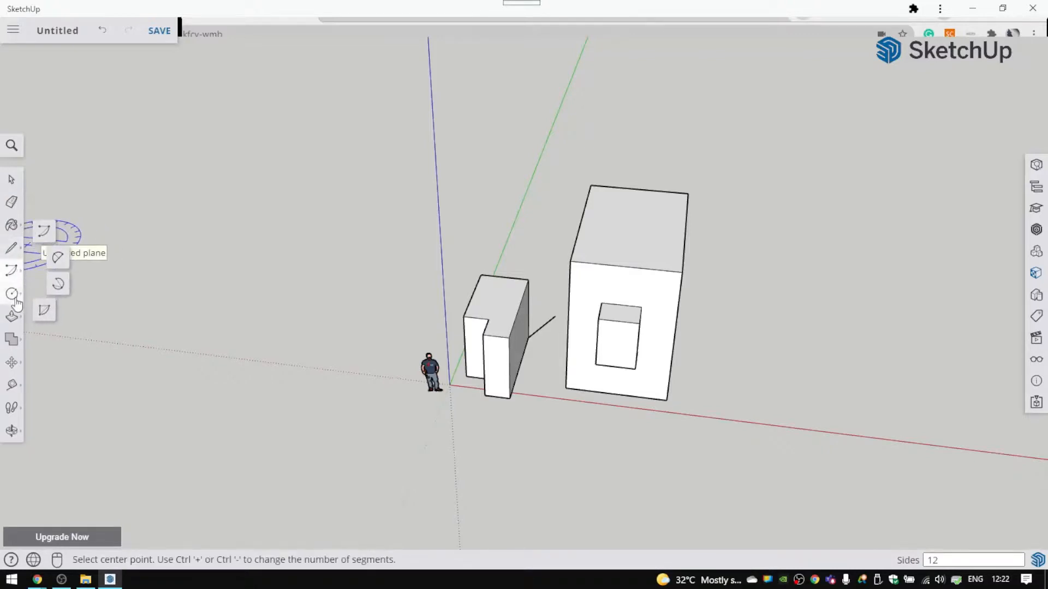
Step: Draw a 4 m by 7 m rectangle on the ground beside the large box, on the side away from the smaller box
mouse_move(12, 294)
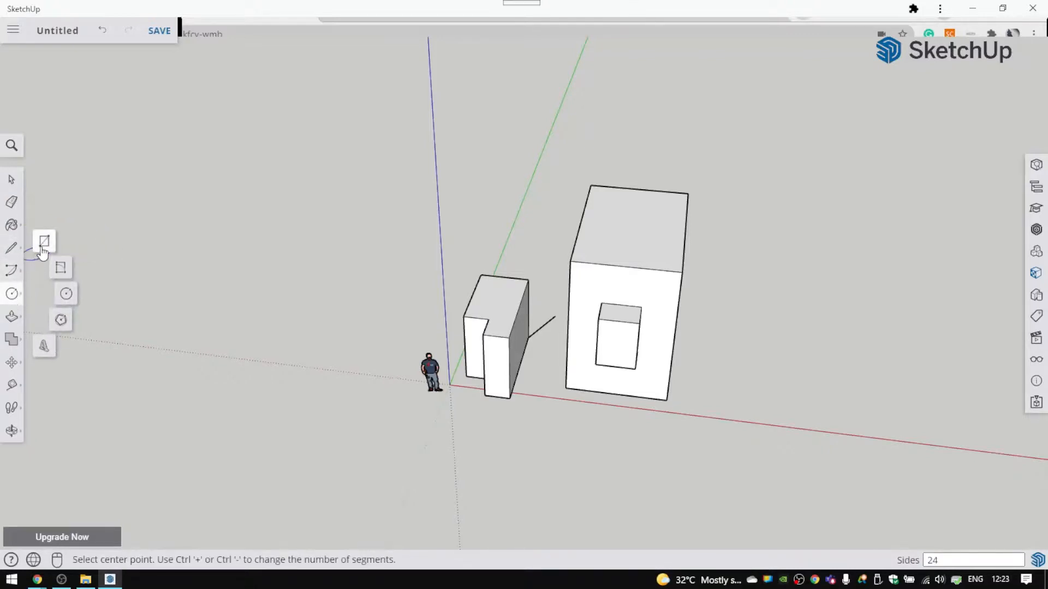
click(44, 241)
click(753, 382)
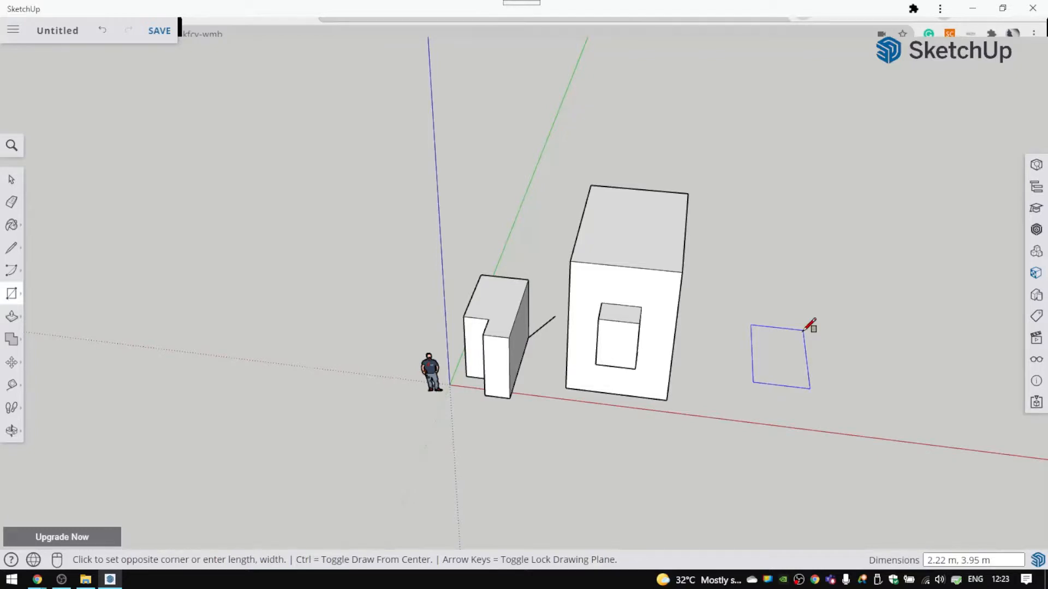
text(4,7)
key(Return)
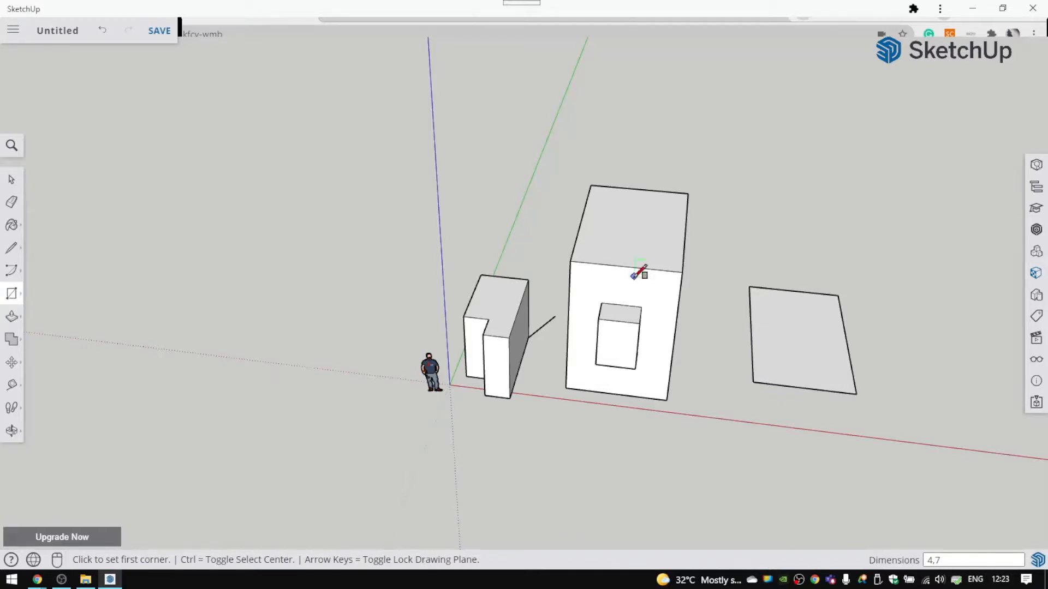
Step: Measure the front edge of the new ground rectangle from corner to corner with the Tape Measure
click(11, 389)
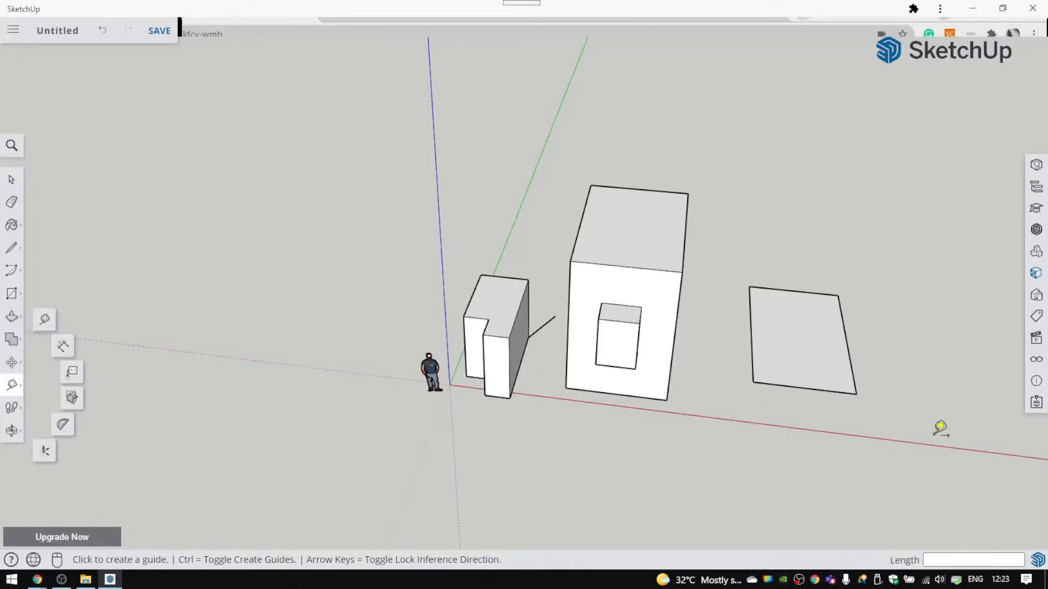
click(754, 381)
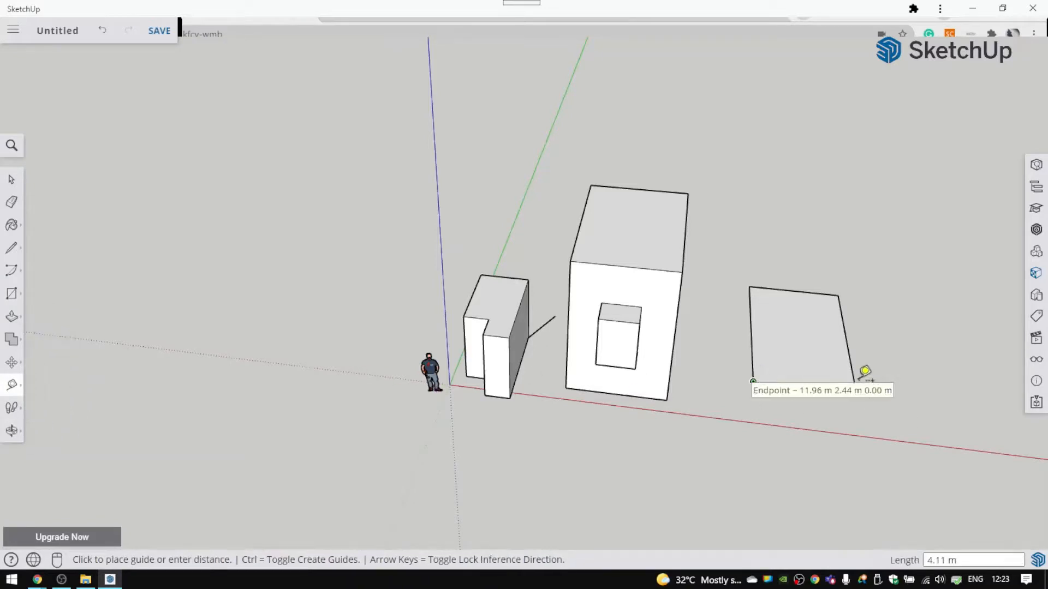
scroll(859, 390, down, 2)
scroll(868, 393, up, 6)
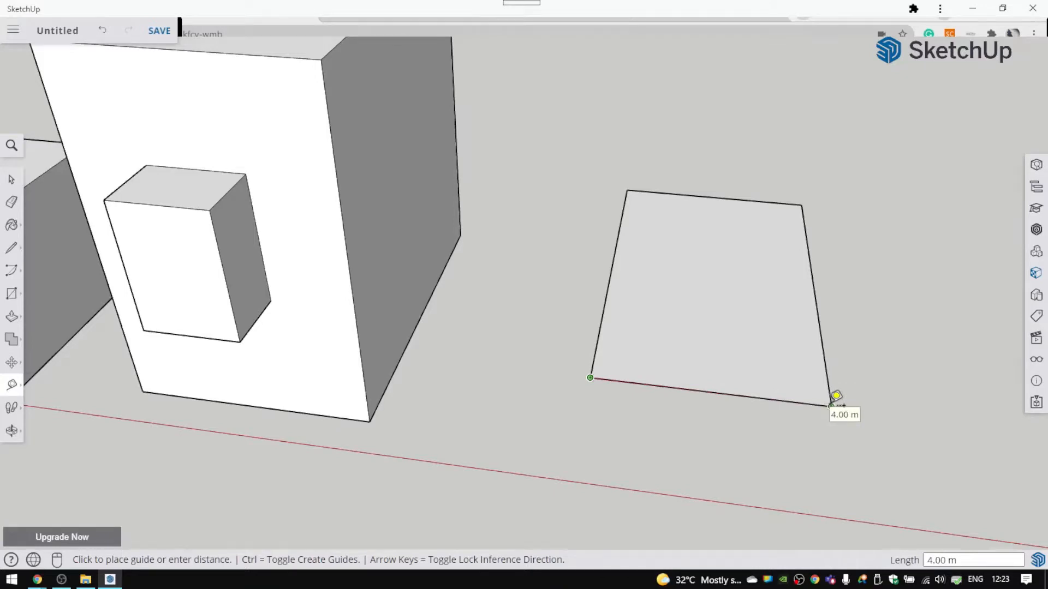
click(831, 407)
Step: Push/Pull the 4 m by 7 m ground rectangle upward 5 m into a third box
scroll(849, 401, down, 1)
scroll(693, 339, up, 1)
scroll(693, 339, down, 2)
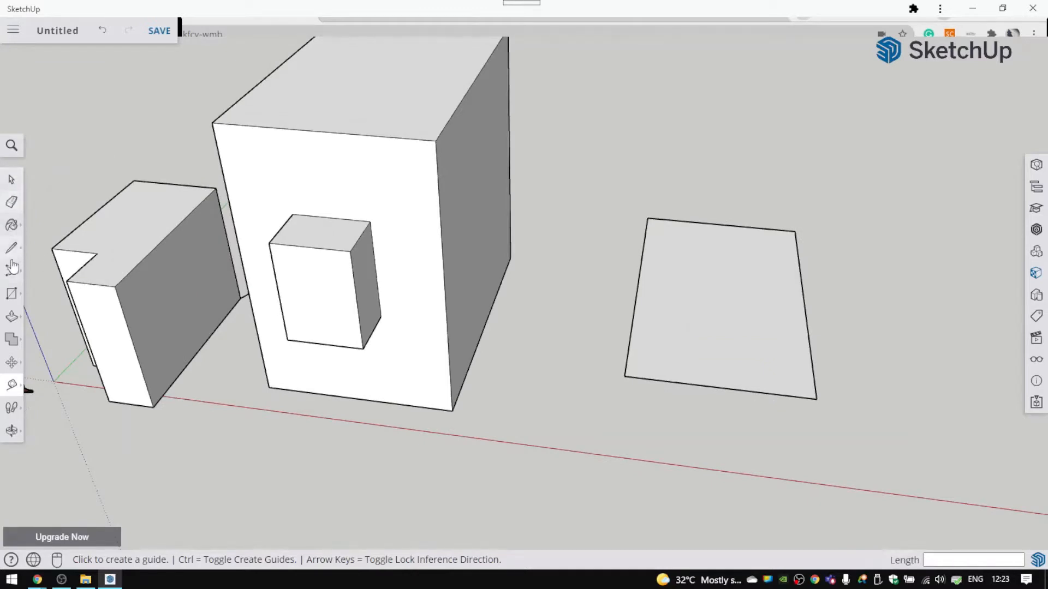
click(15, 323)
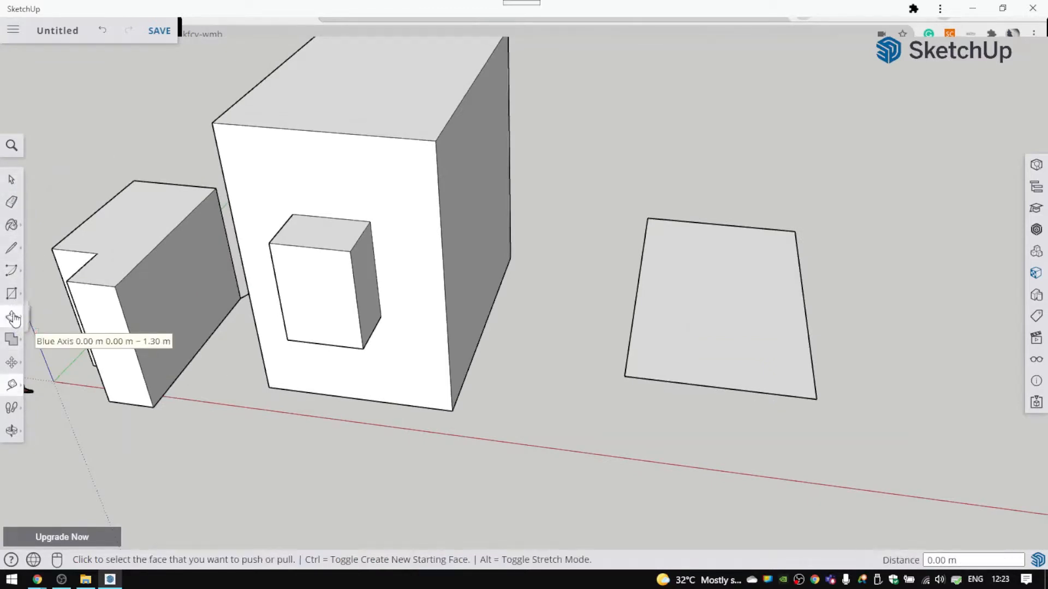
click(715, 316)
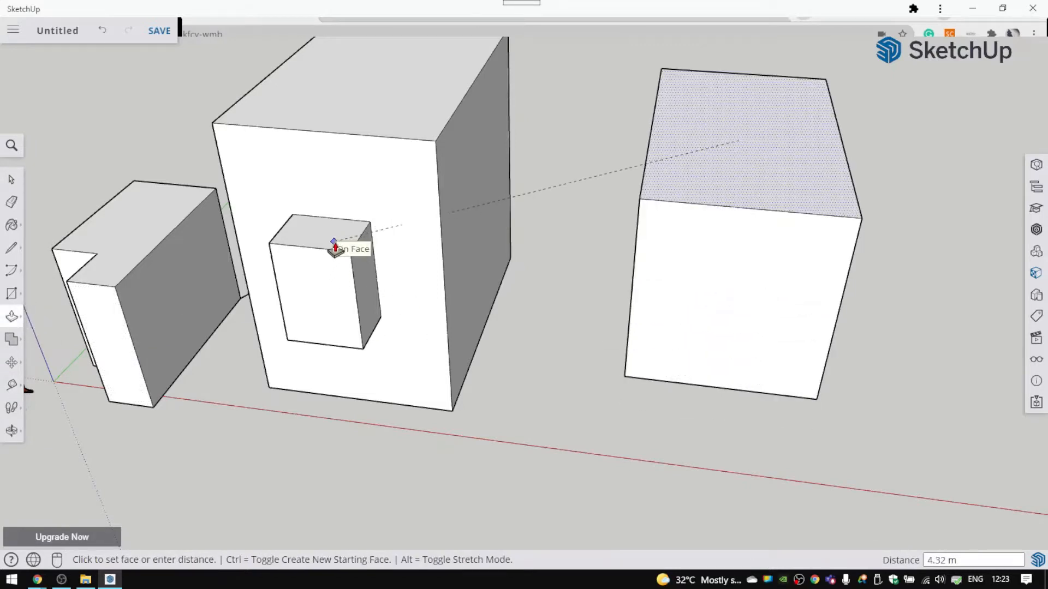
text(5)
key(Return)
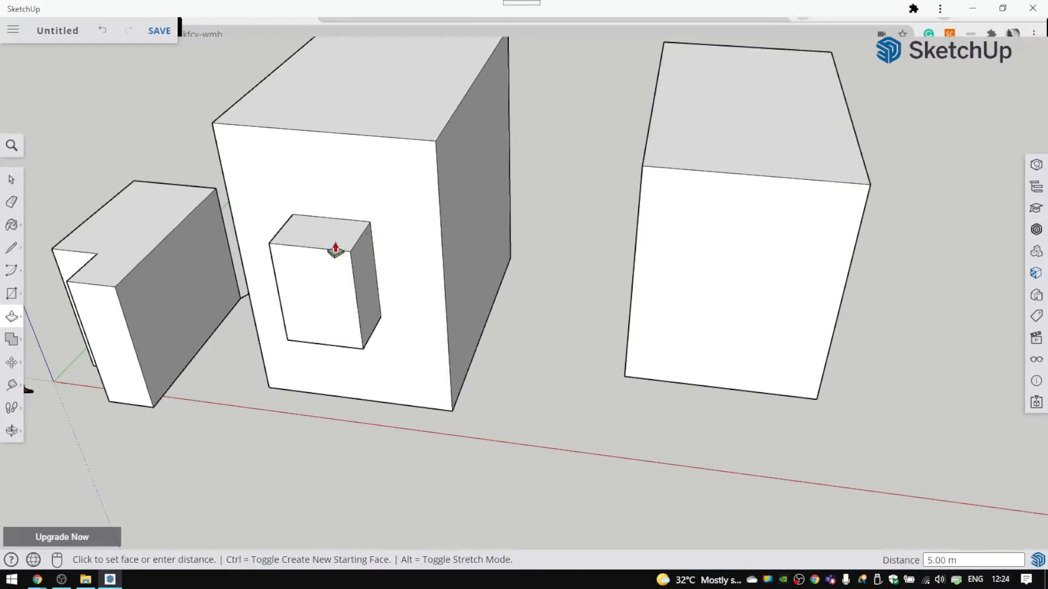
Step: Try selecting the third box's front face alone and the whole box, and clear the selection
scroll(584, 241, down, 5)
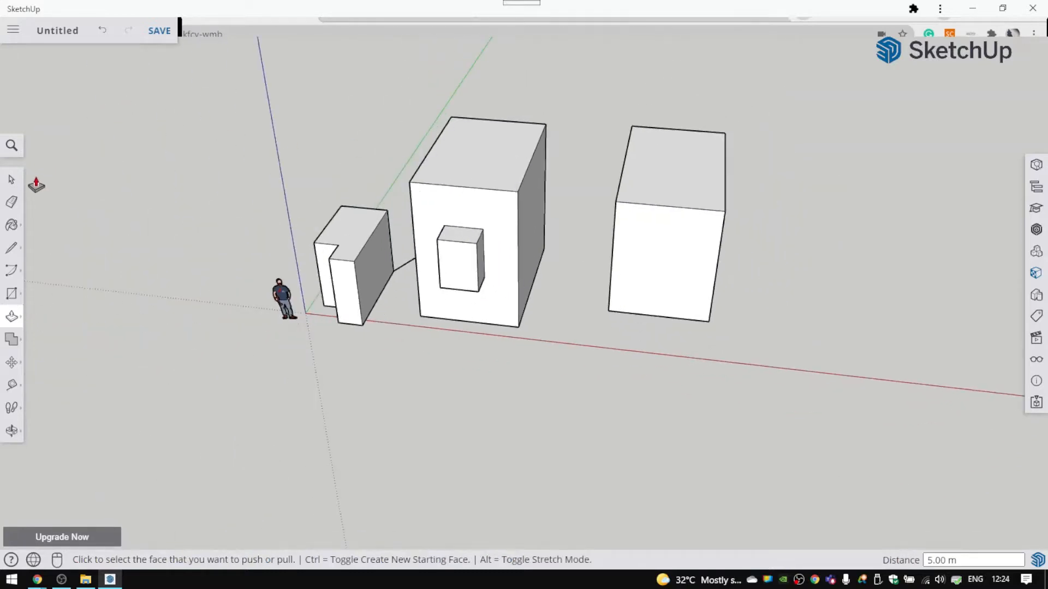
click(11, 179)
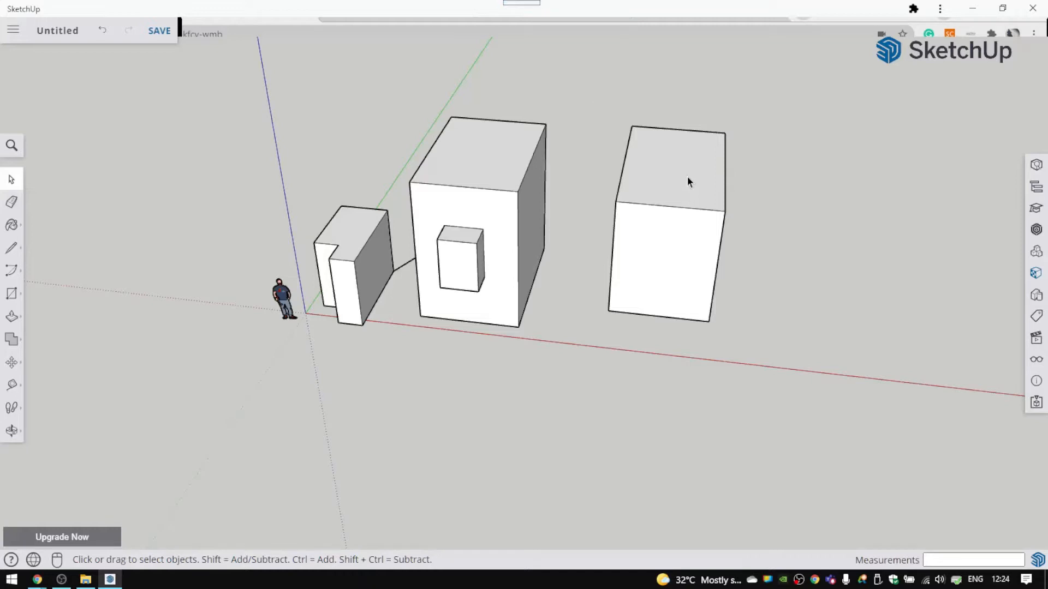
click(686, 241)
click(677, 238)
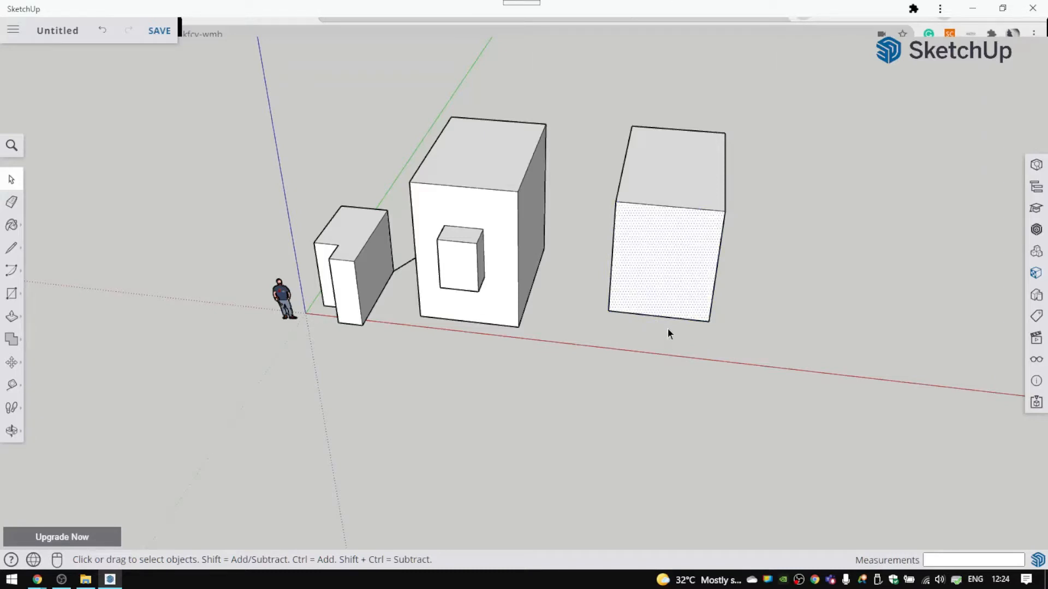
click(680, 243)
click(668, 244)
triple_click(668, 244)
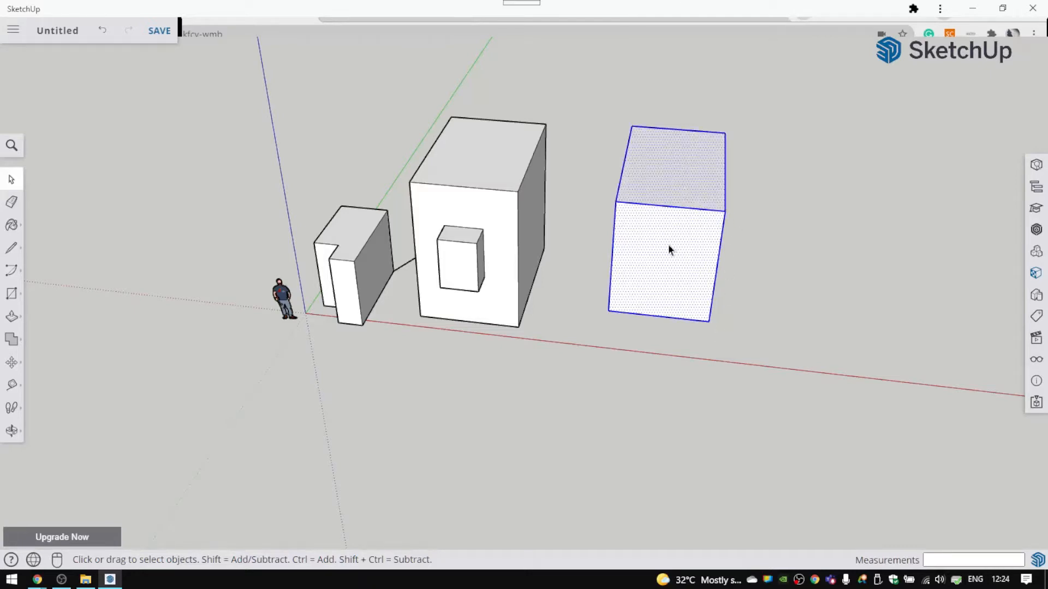
middle_drag(768, 210, 590, 227)
click(742, 234)
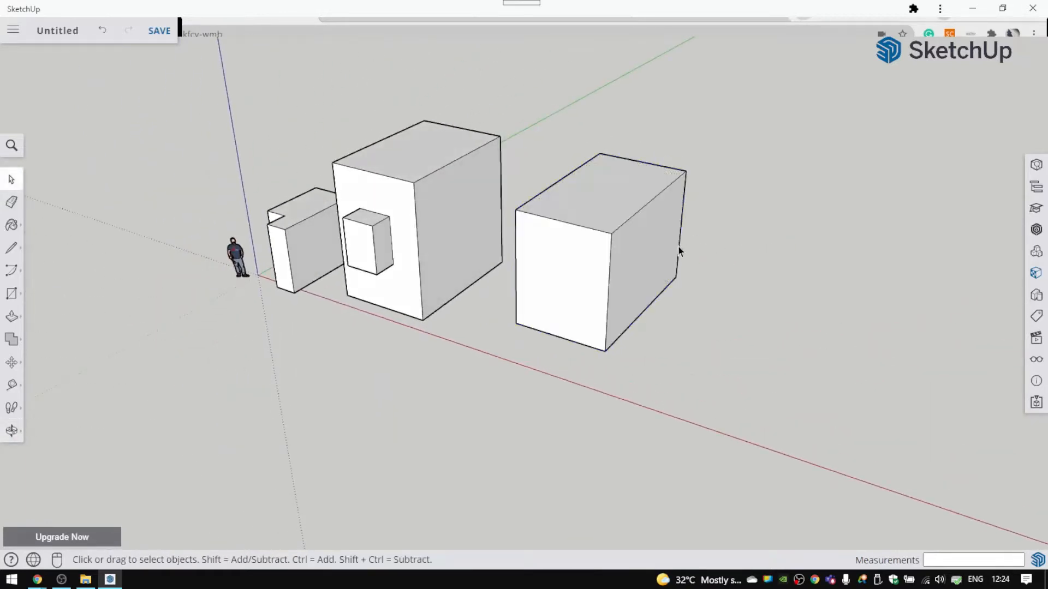
Step: Select the whole 5 m high box and copy it 5 m along the red axis, away from the large box
click(648, 255)
double_click(649, 260)
triple_click(637, 257)
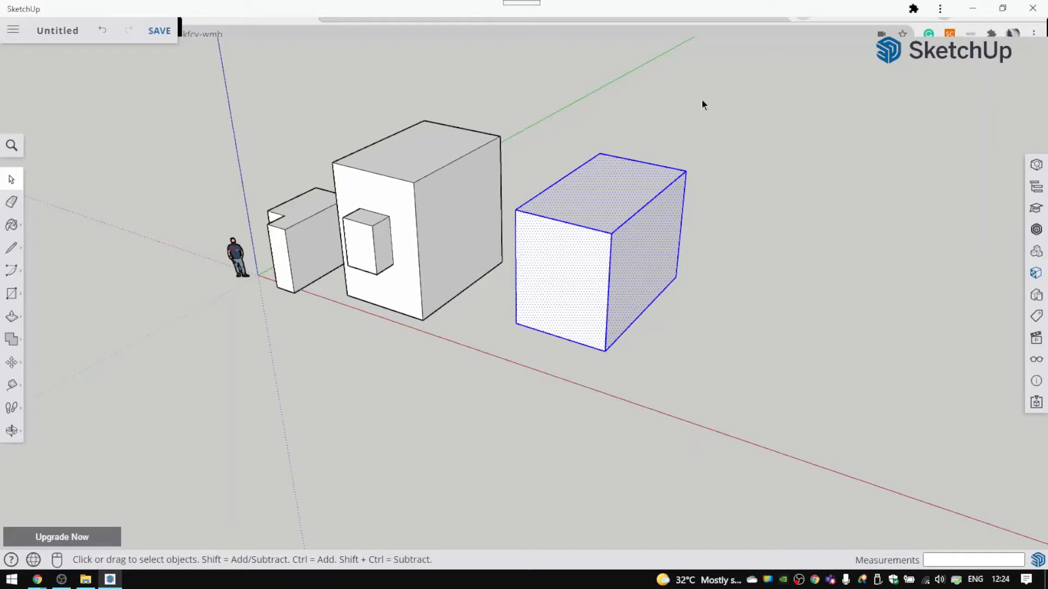
scroll(702, 104, down, 1)
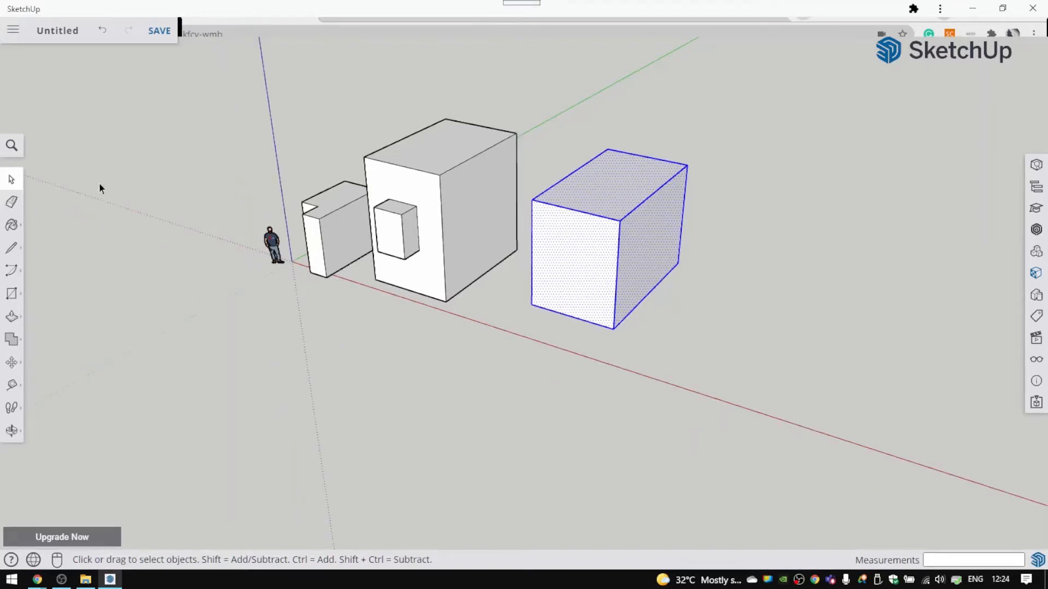
click(13, 364)
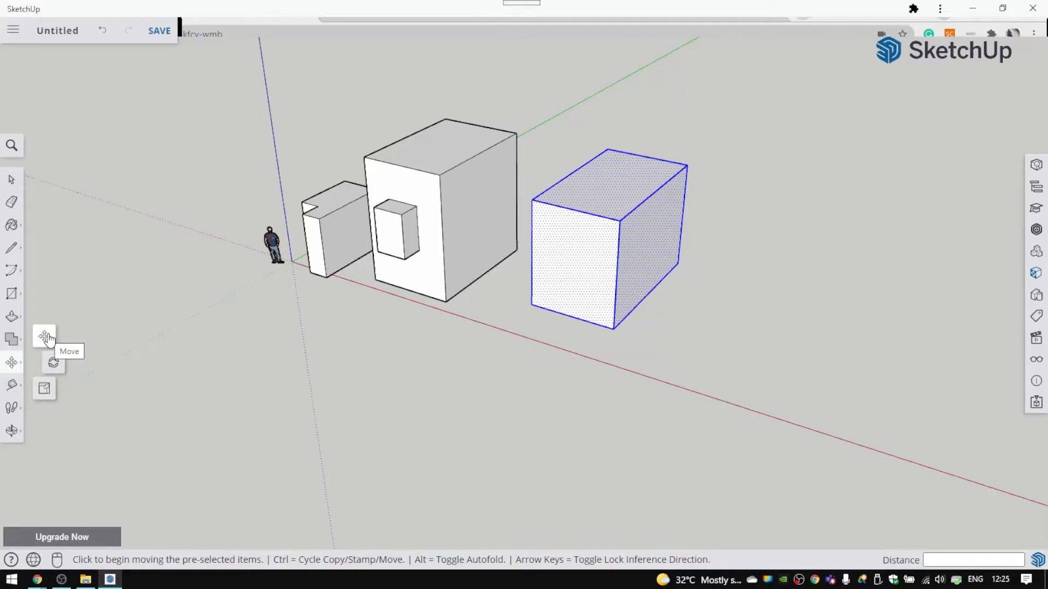
click(12, 364)
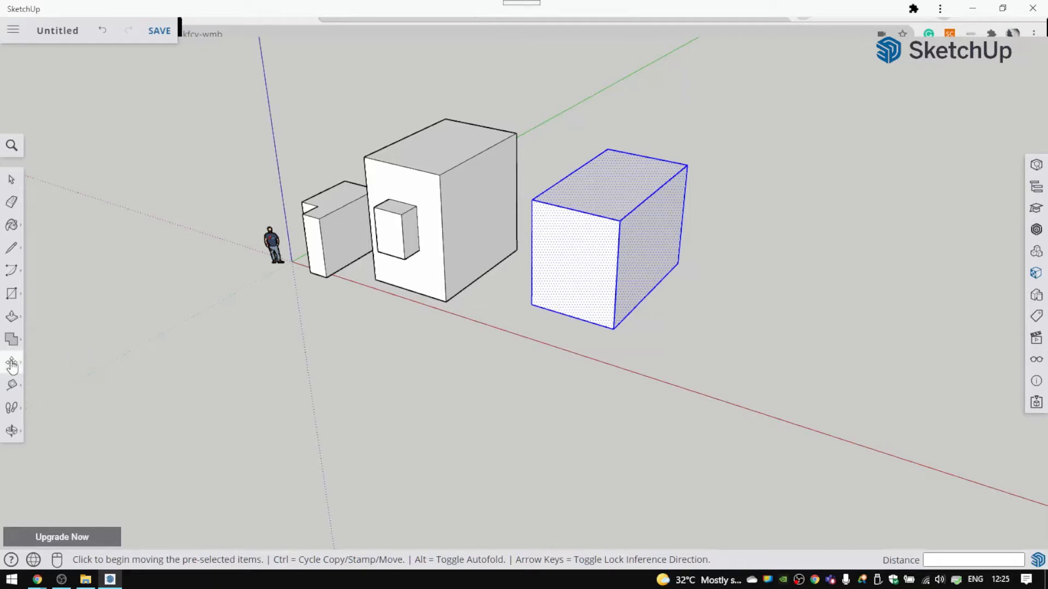
click(612, 328)
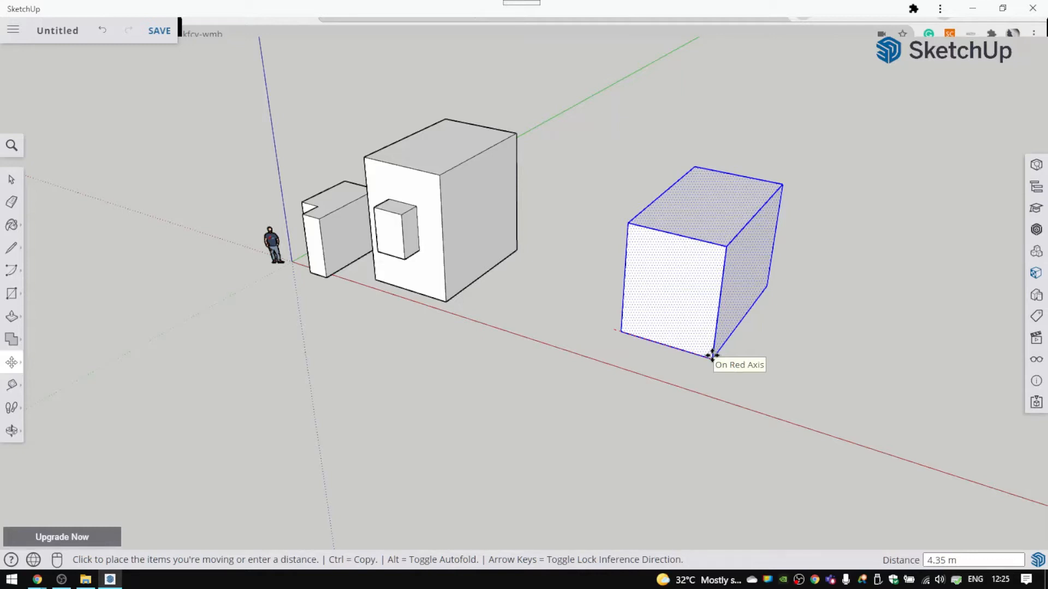
key(ctrl)
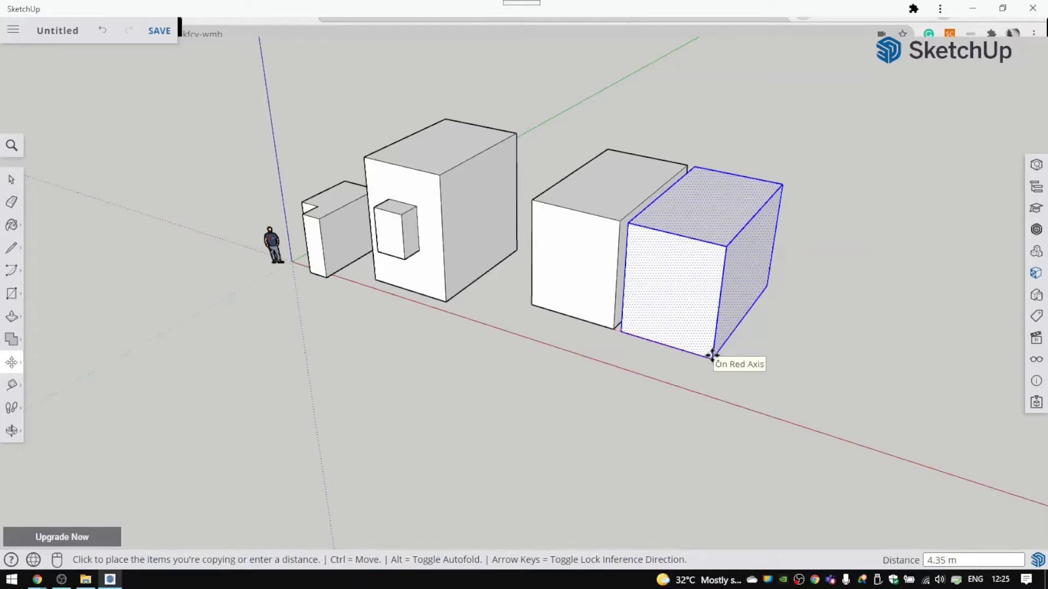
text(5)
key(Return)
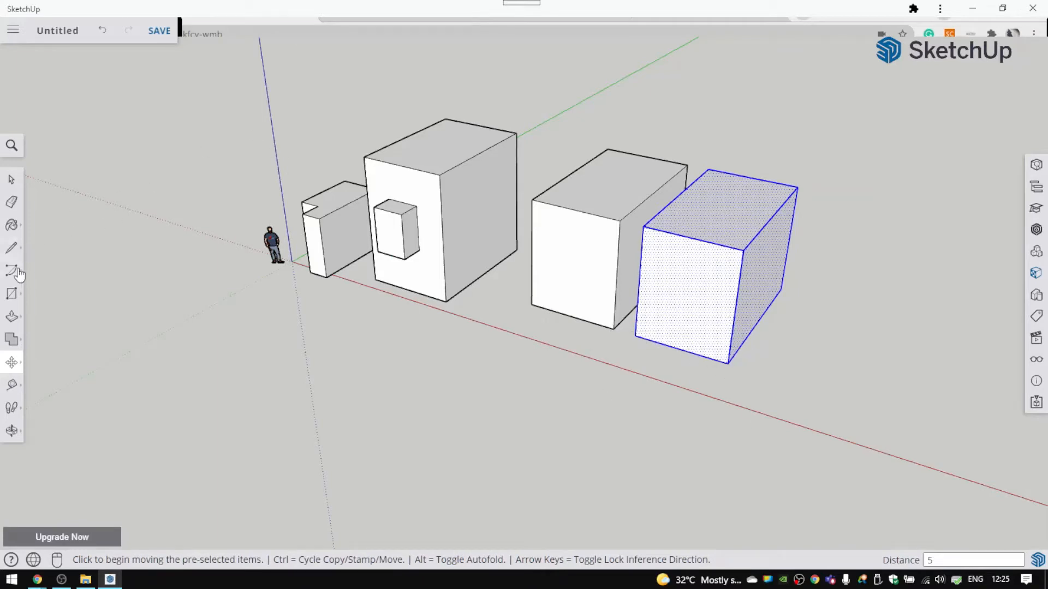
Step: Check the spacing from the original box's near bottom corner to the copy with the Tape Measure
click(12, 385)
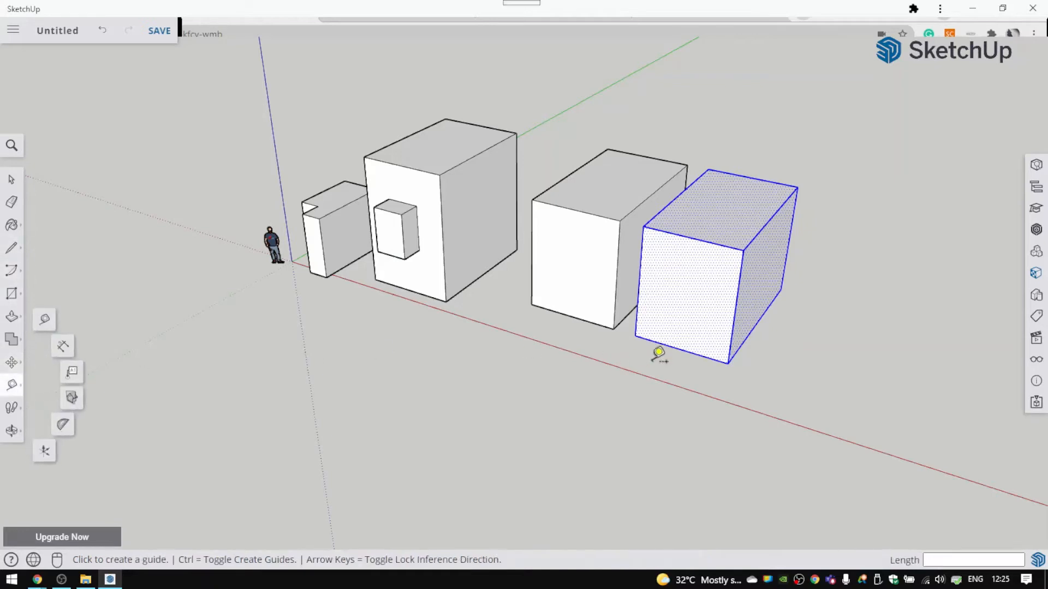
click(613, 329)
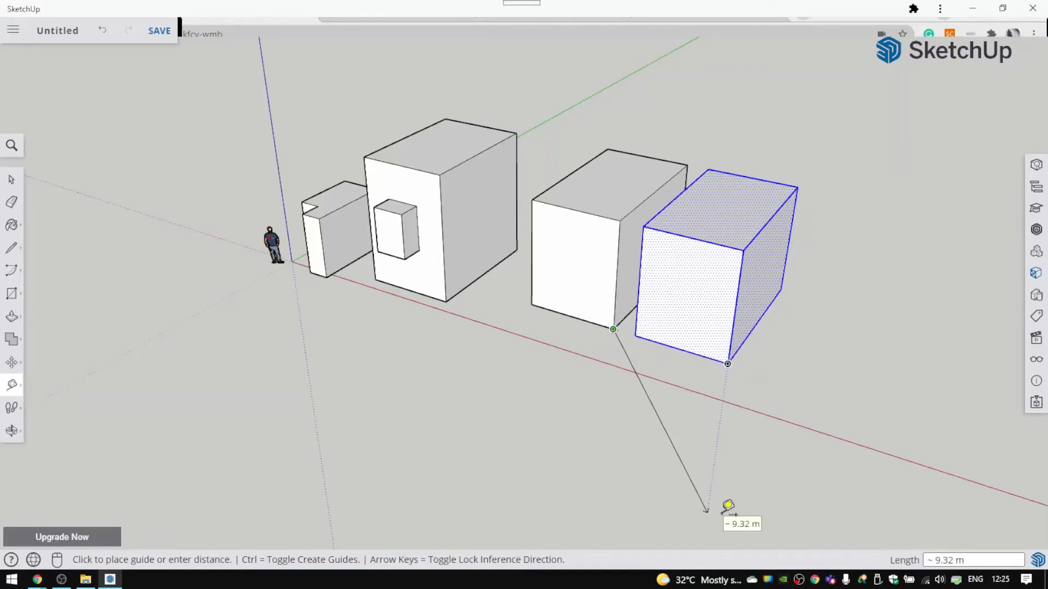
key(Escape)
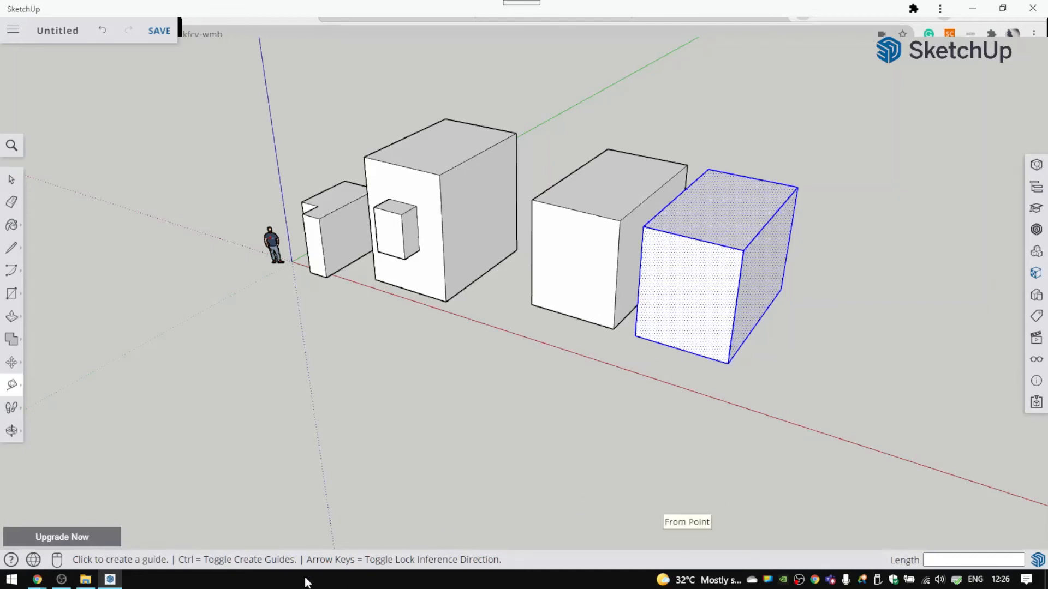
Step: Switch to the Google Meet call, admit the waiting participant and end the call for everyone
mouse_move(37, 583)
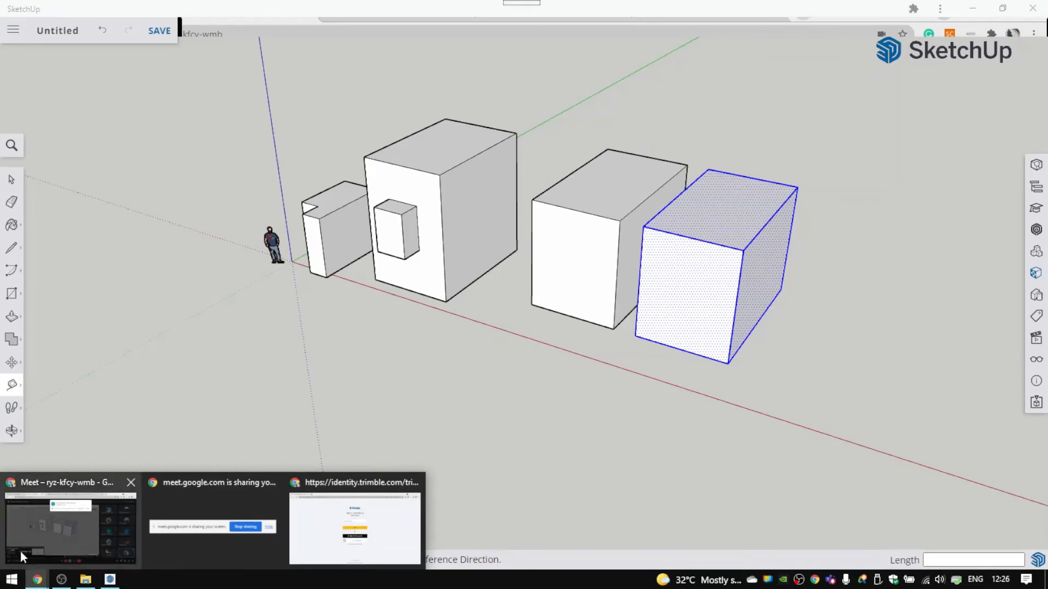
click(57, 529)
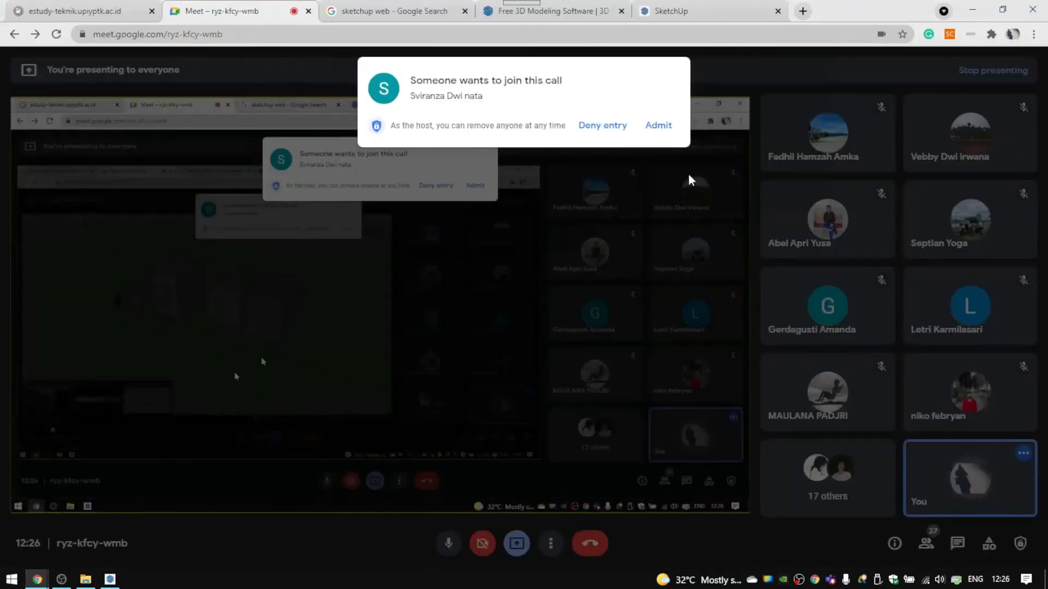
click(662, 125)
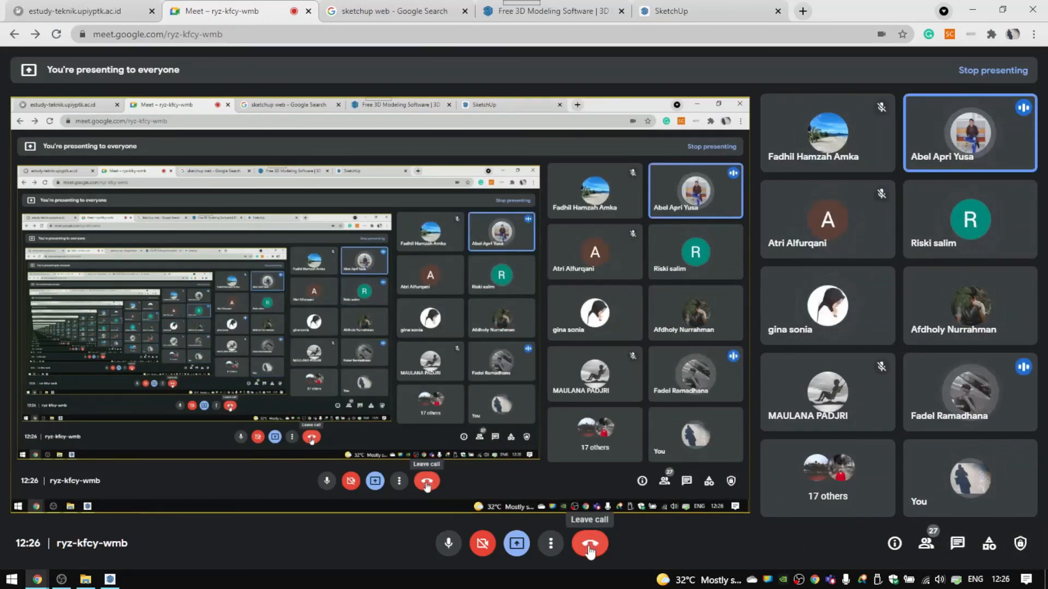
click(590, 548)
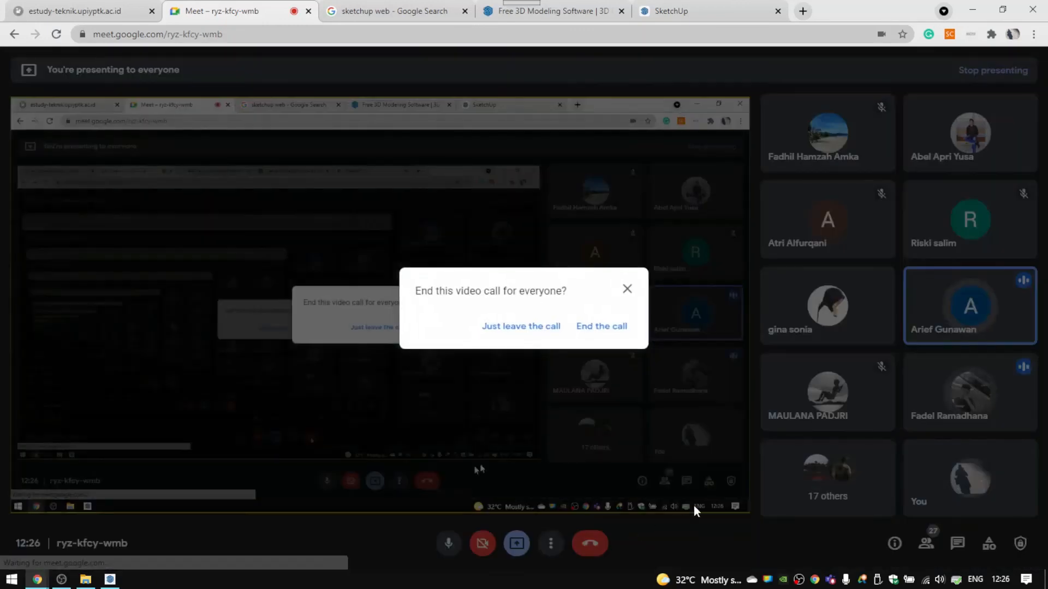
click(613, 334)
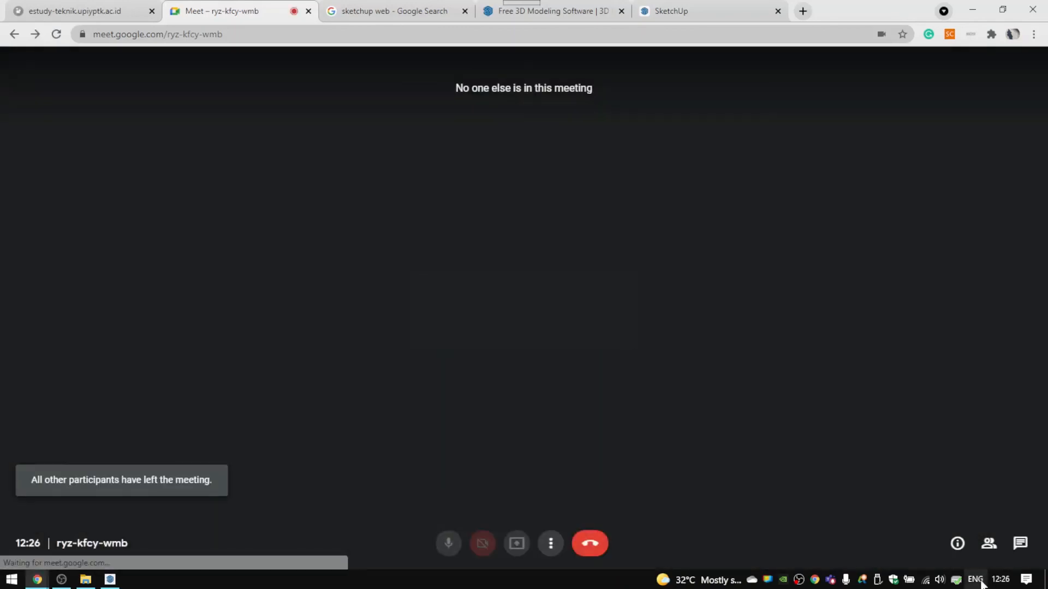